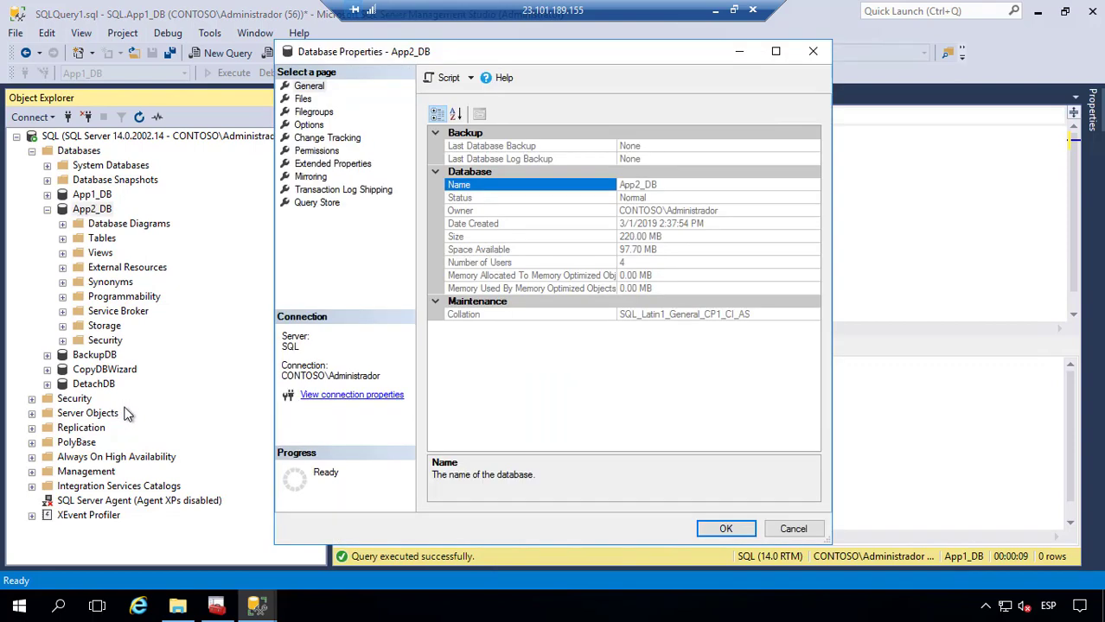
Examine the database files of App2_DB and the filegroup each belongs to, widening the Filegroup column.
{"action": "left_click", "coordinate": [303, 100]}
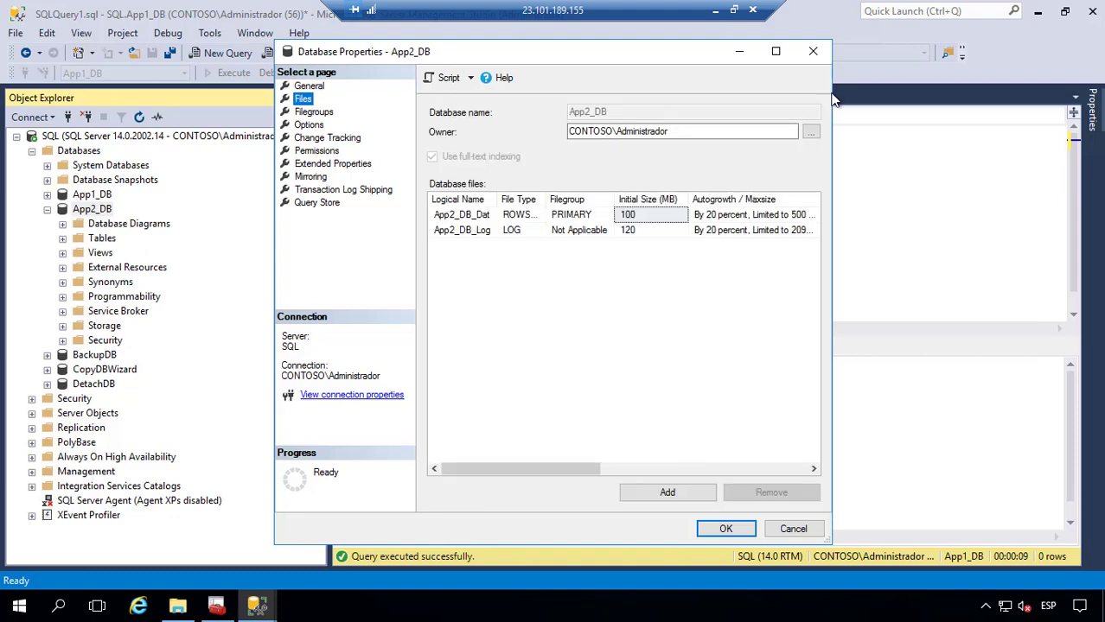
{"action": "left_click", "coordinate": [777, 52]}
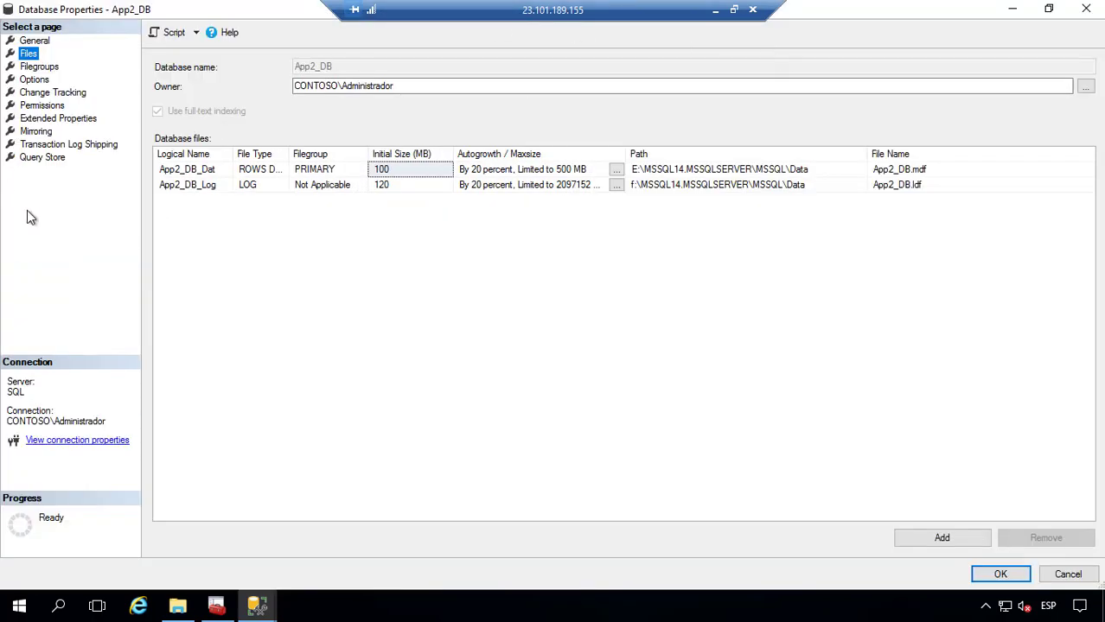
{"action": "left_click", "coordinate": [222, 170]}
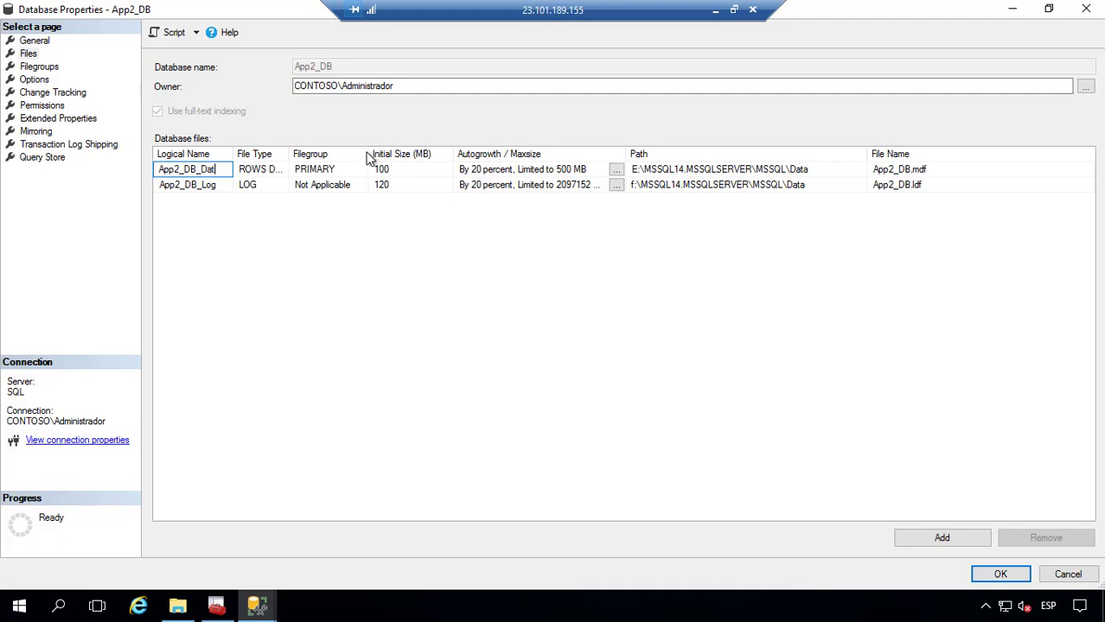
{"action": "left_click_drag", "start_coordinate": [369, 157], "coordinate": [442, 158]}
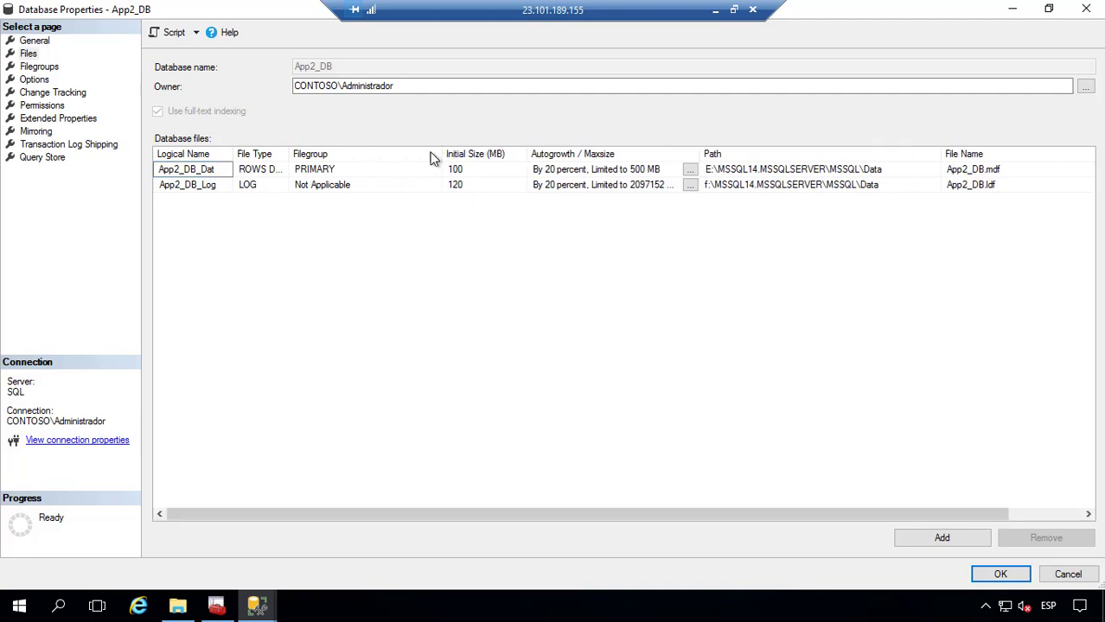
{"action": "left_click", "coordinate": [382, 172]}
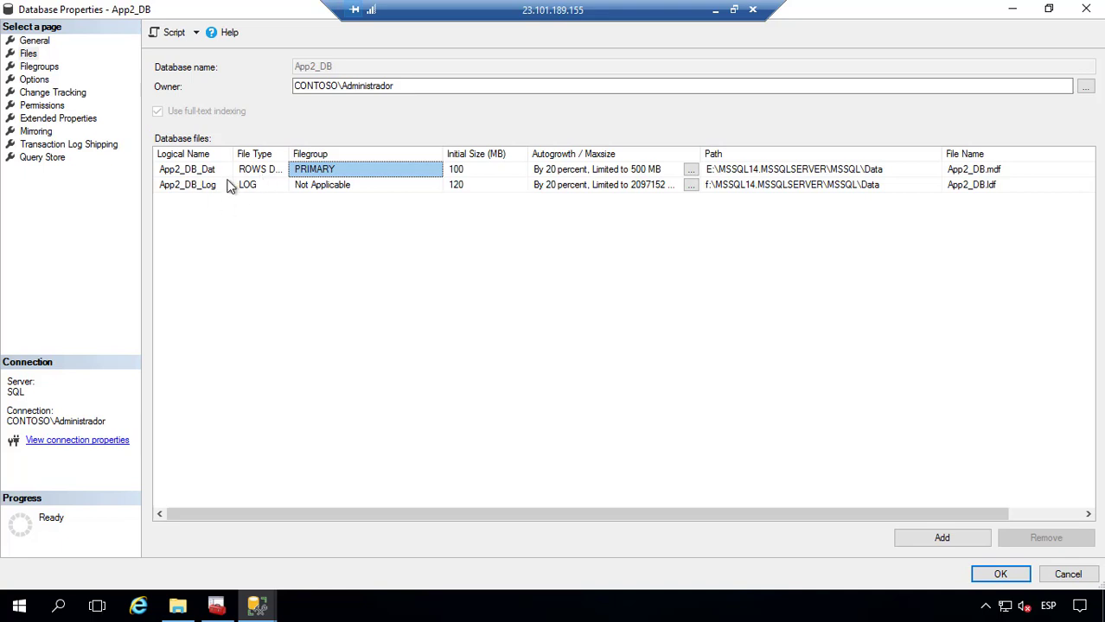
{"action": "left_click", "coordinate": [361, 184]}
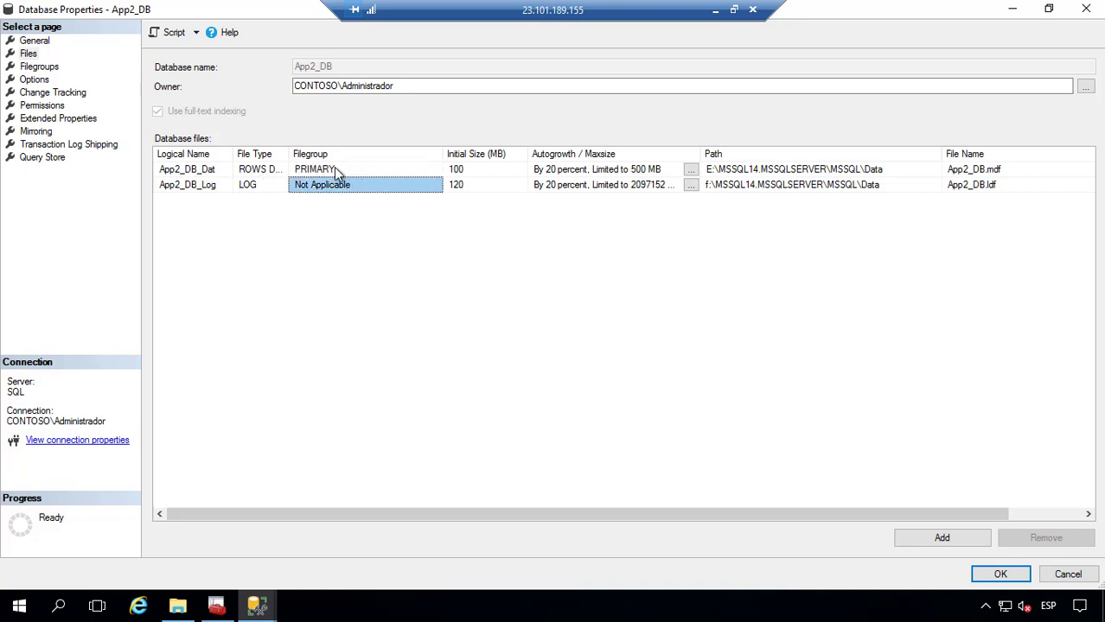
Add a new rows filegroup named Historia to App2_DB.
{"action": "left_click", "coordinate": [42, 69]}
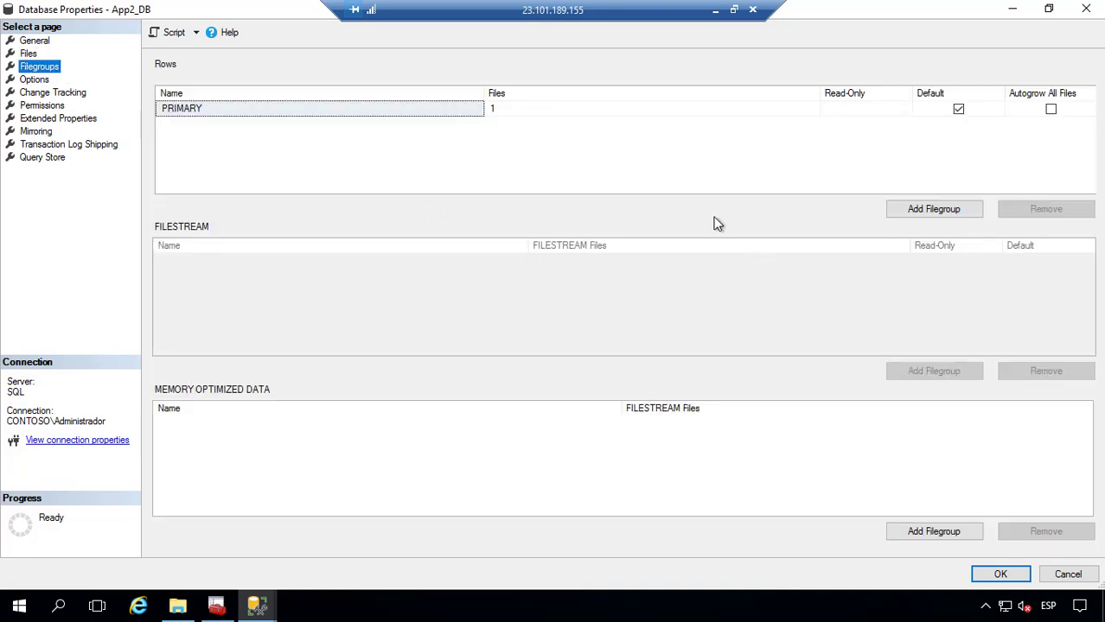
{"action": "left_click", "coordinate": [921, 208]}
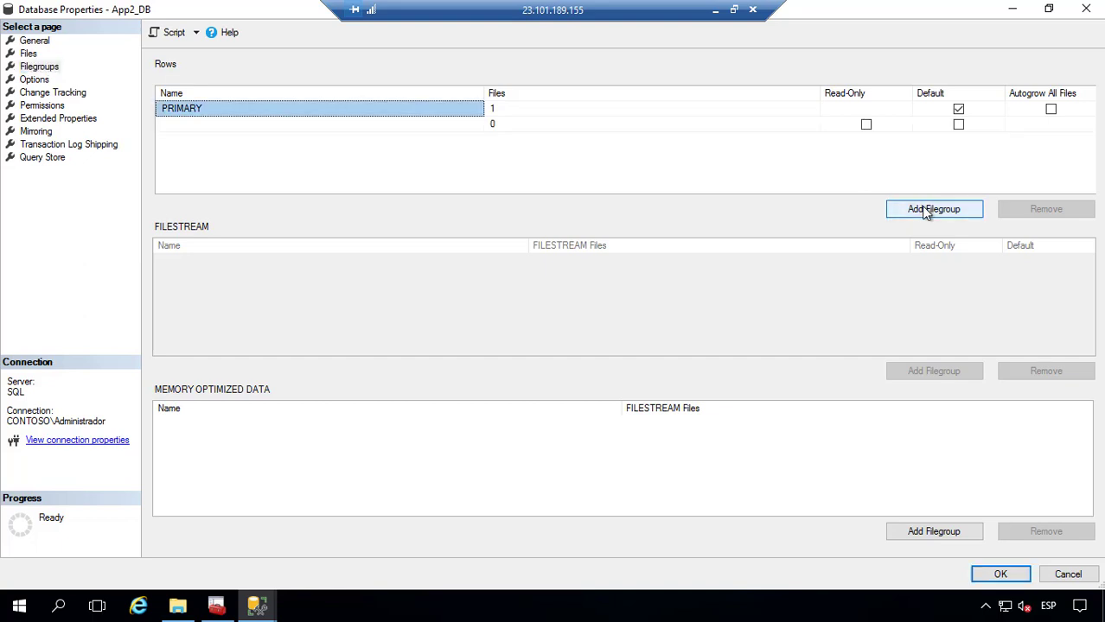
{"action": "left_click", "coordinate": [455, 123]}
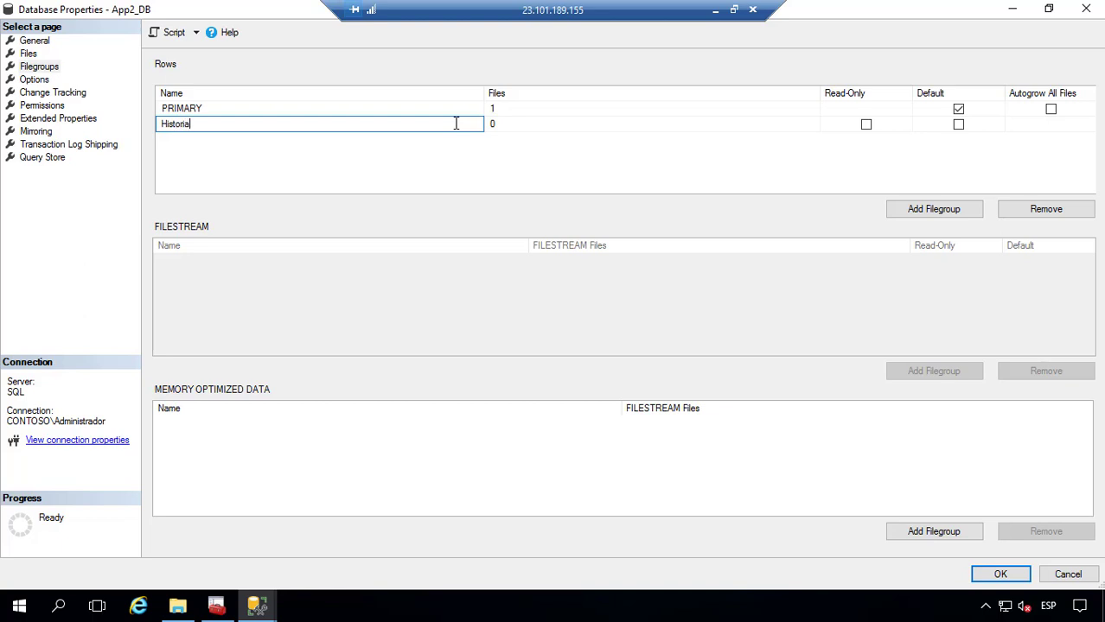
{"action": "left_click", "coordinate": [217, 166]}
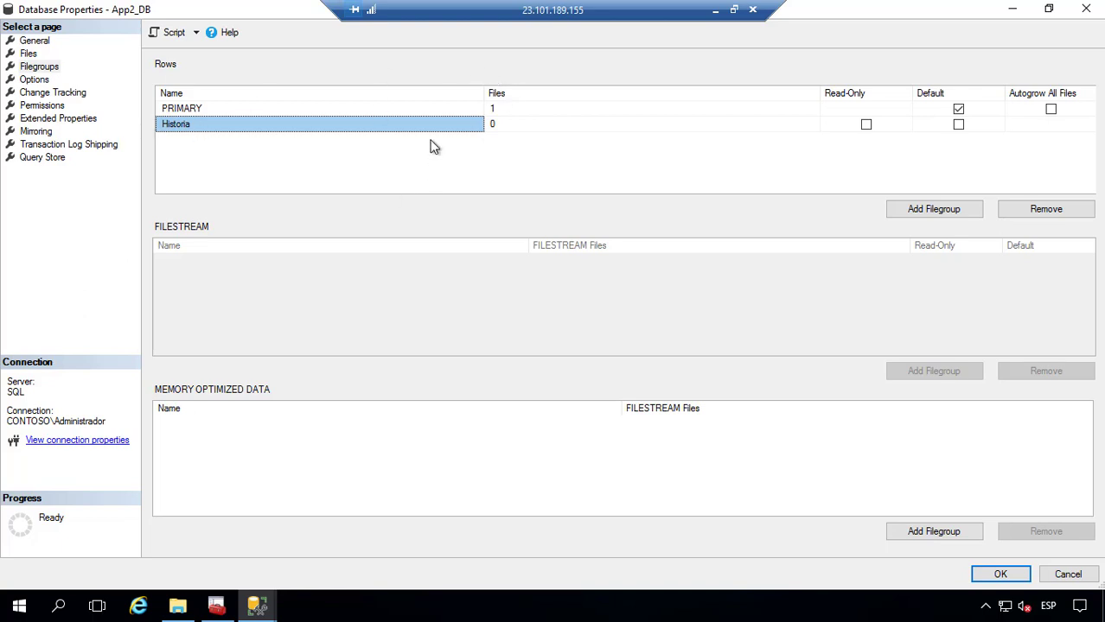
Try the Read-Only and Default options on the Historia filegroup, and set PRIMARY back as the default.
{"action": "left_click", "coordinate": [958, 108]}
{"action": "left_click", "coordinate": [596, 126]}
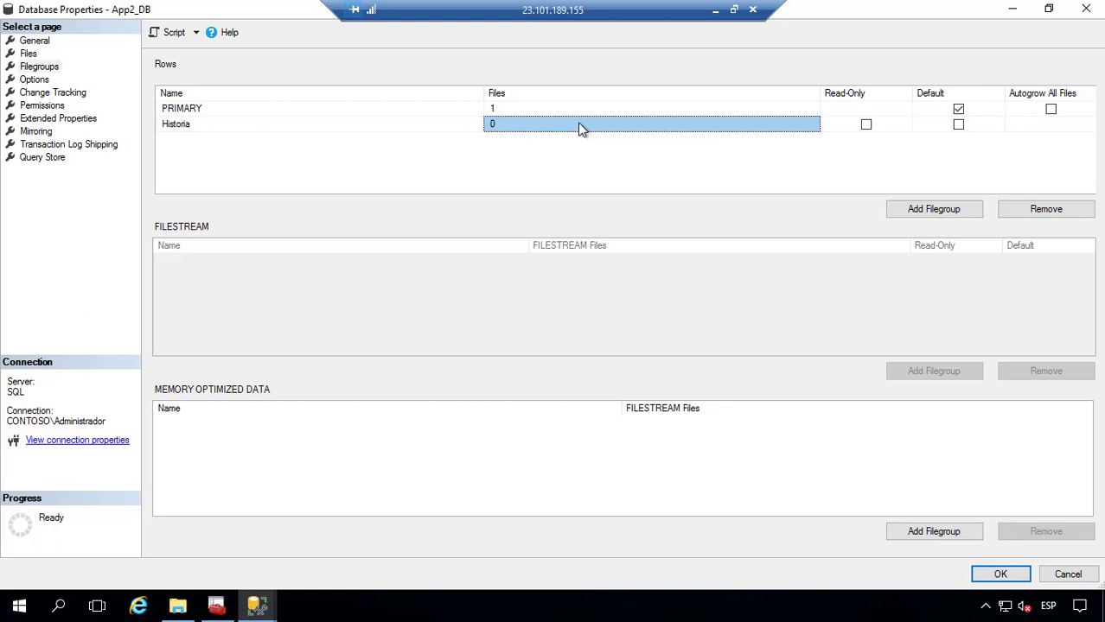
{"action": "left_click", "coordinate": [865, 124]}
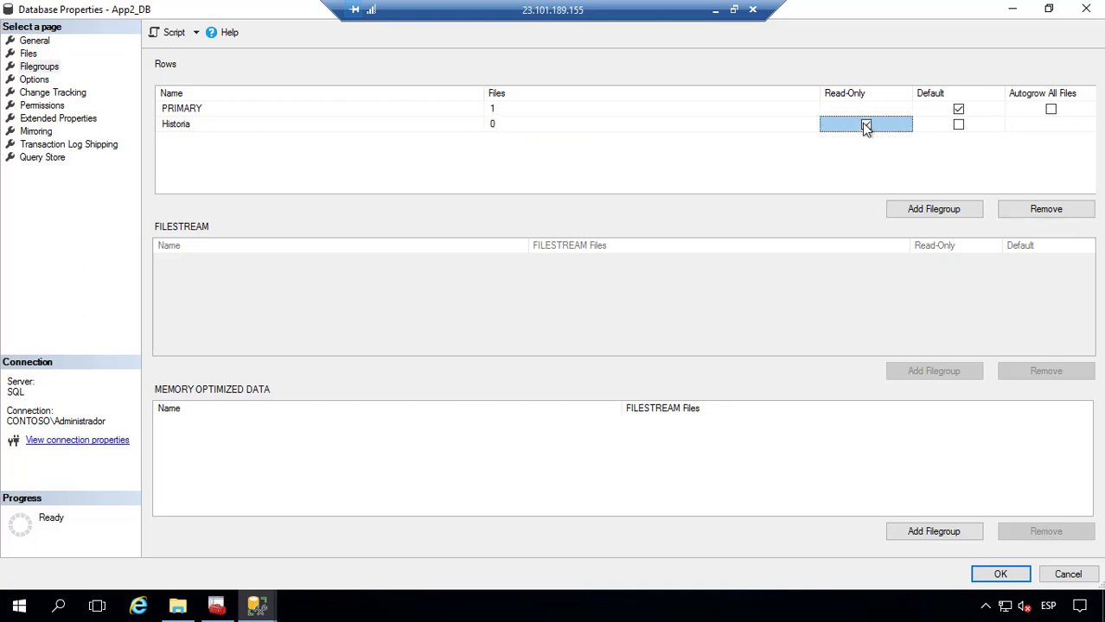
{"action": "left_click", "coordinate": [957, 125]}
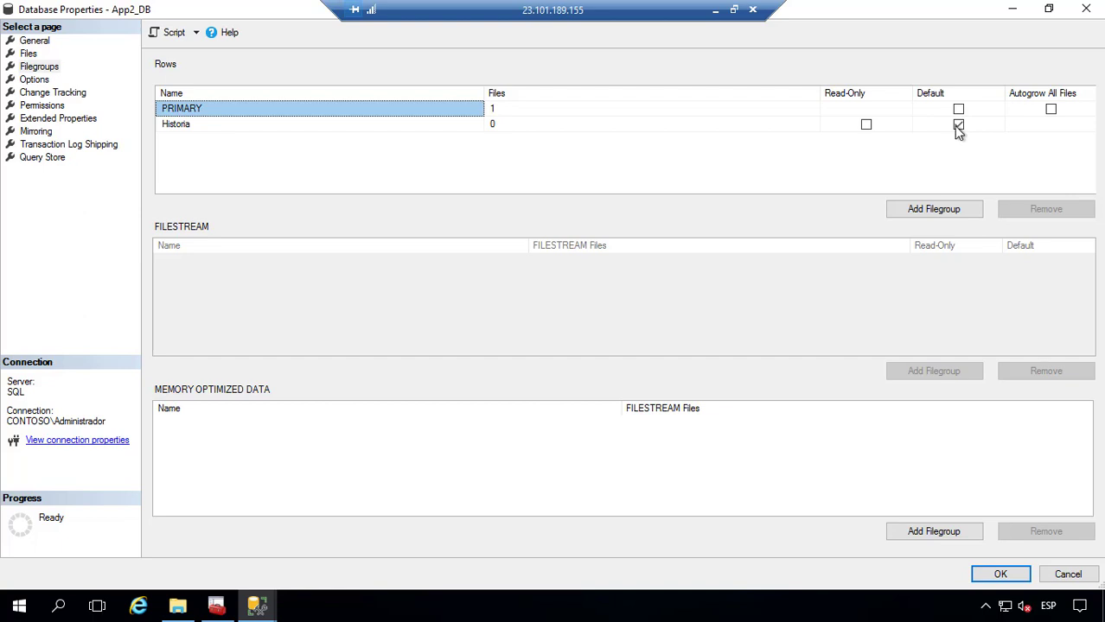
{"action": "left_click", "coordinate": [957, 124]}
{"action": "left_click", "coordinate": [957, 125]}
{"action": "left_click", "coordinate": [957, 125]}
{"action": "left_click", "coordinate": [958, 123]}
{"action": "left_click", "coordinate": [958, 110]}
Add a new rows data file to App2_DB with the logical name VentasHistoricas.
{"action": "left_click", "coordinate": [27, 54]}
{"action": "left_click", "coordinate": [374, 173]}
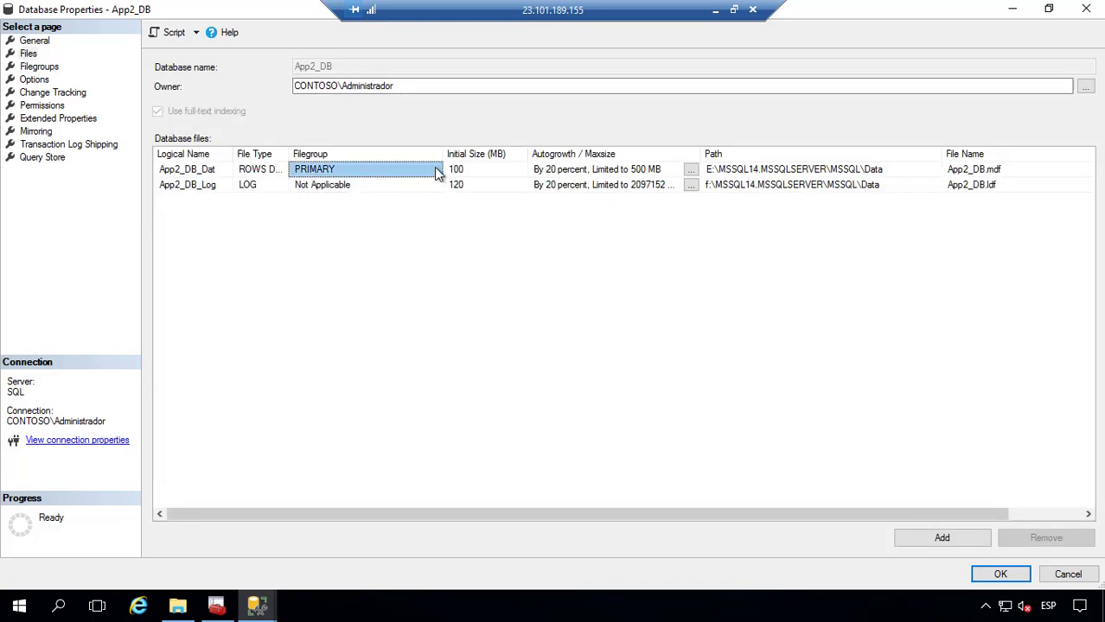
{"action": "left_click", "coordinate": [935, 537]}
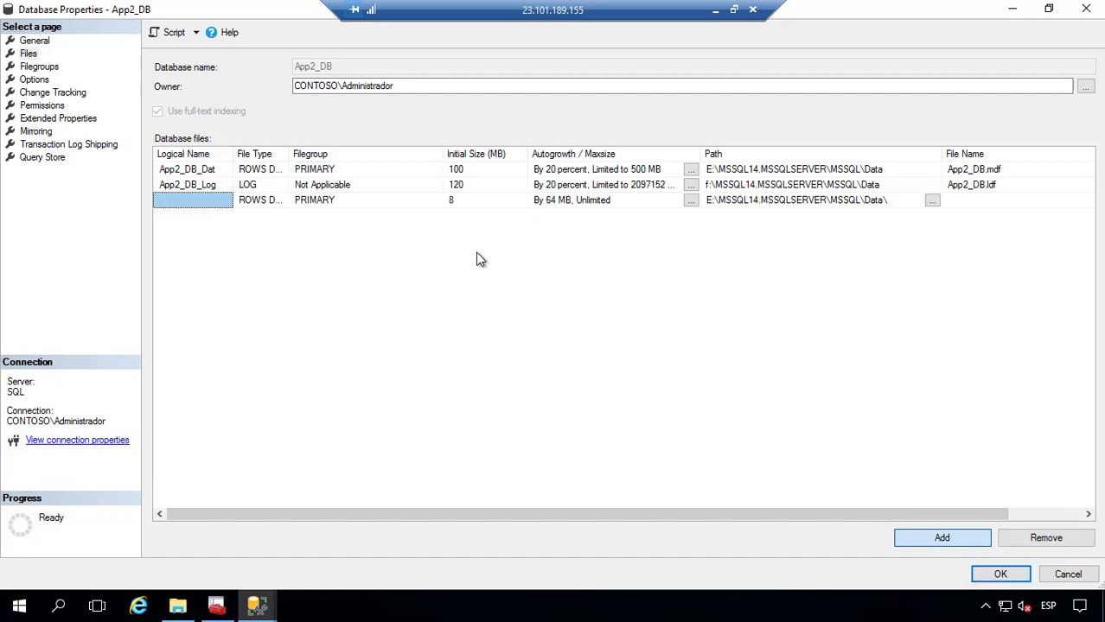
{"action": "left_click", "coordinate": [435, 200]}
{"action": "left_click", "coordinate": [435, 201]}
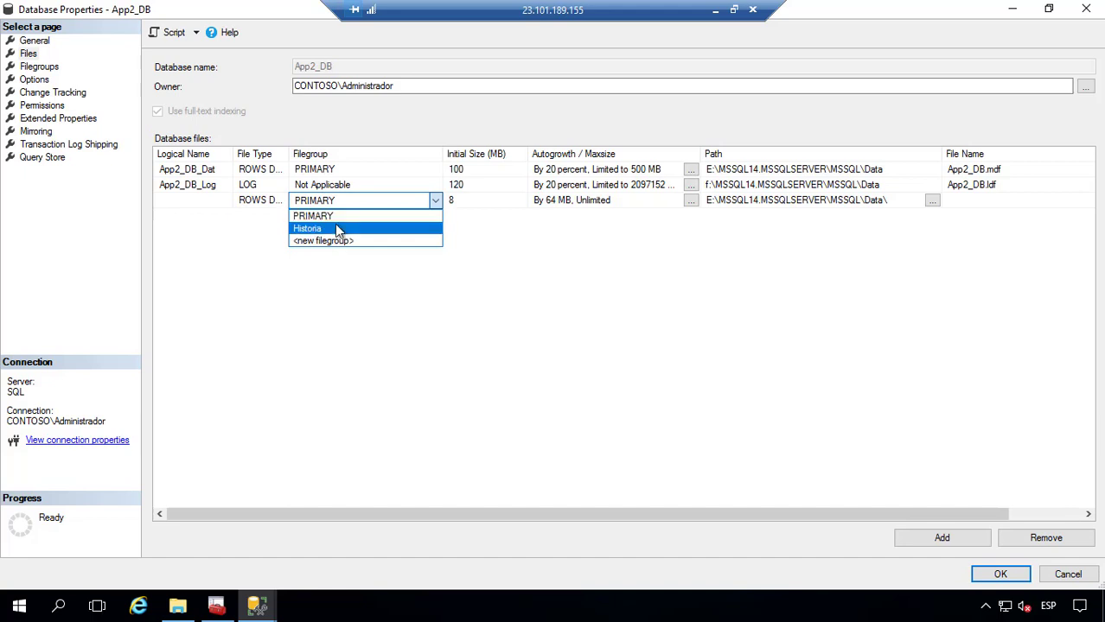
{"action": "left_click", "coordinate": [543, 257]}
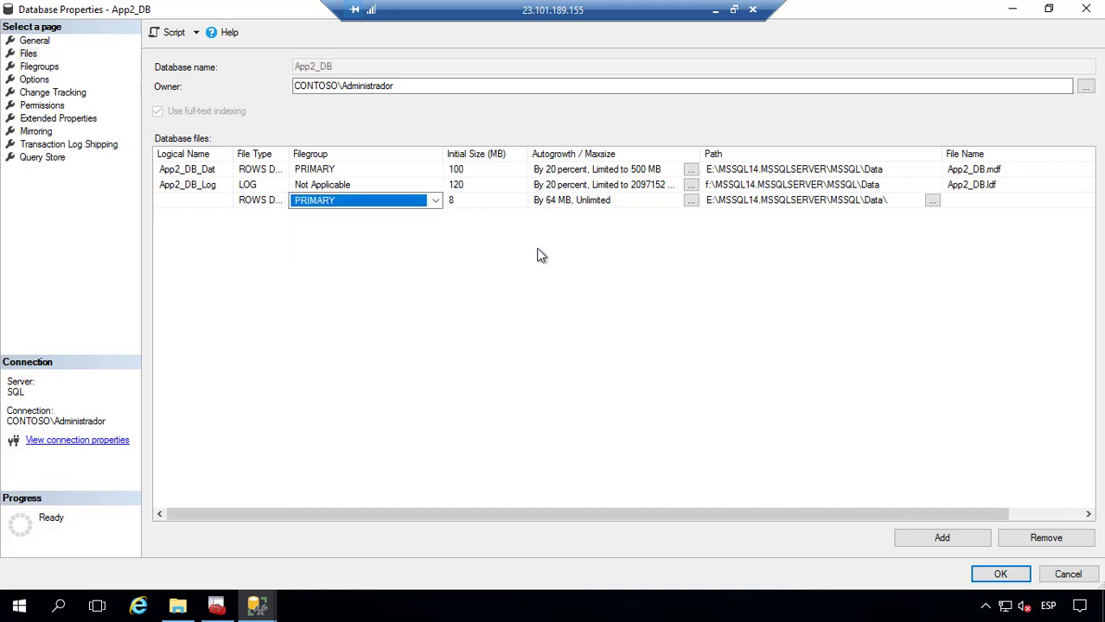
{"action": "left_click", "coordinate": [195, 200]}
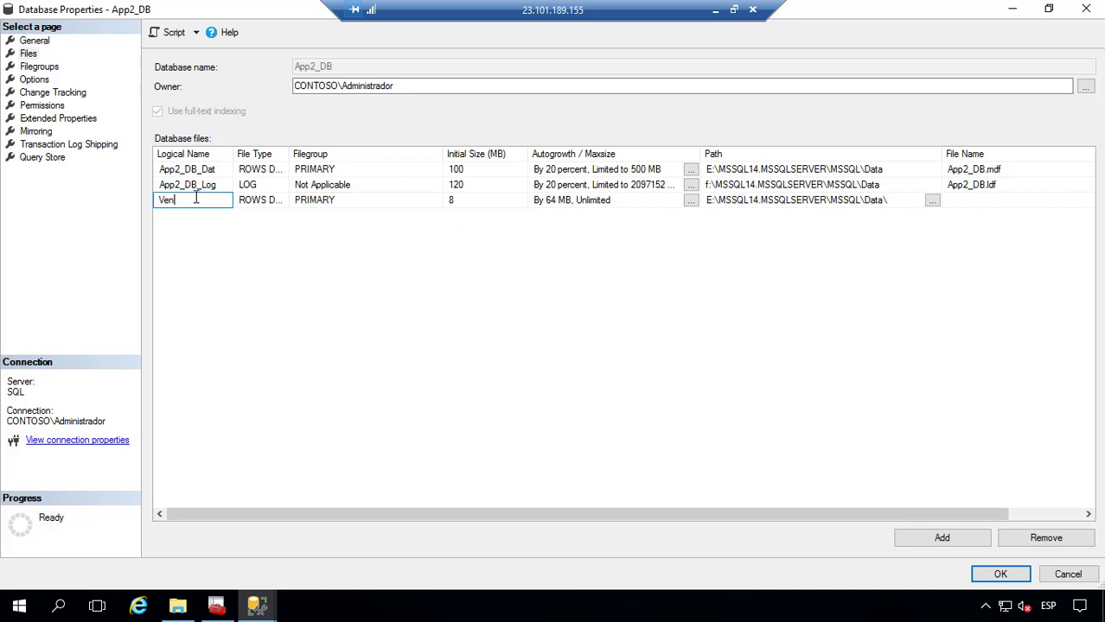
{"action": "type", "text": "VentasHistoricas"}
Assign the VentasHistoricas file to the Historia filegroup.
{"action": "left_click", "coordinate": [769, 201]}
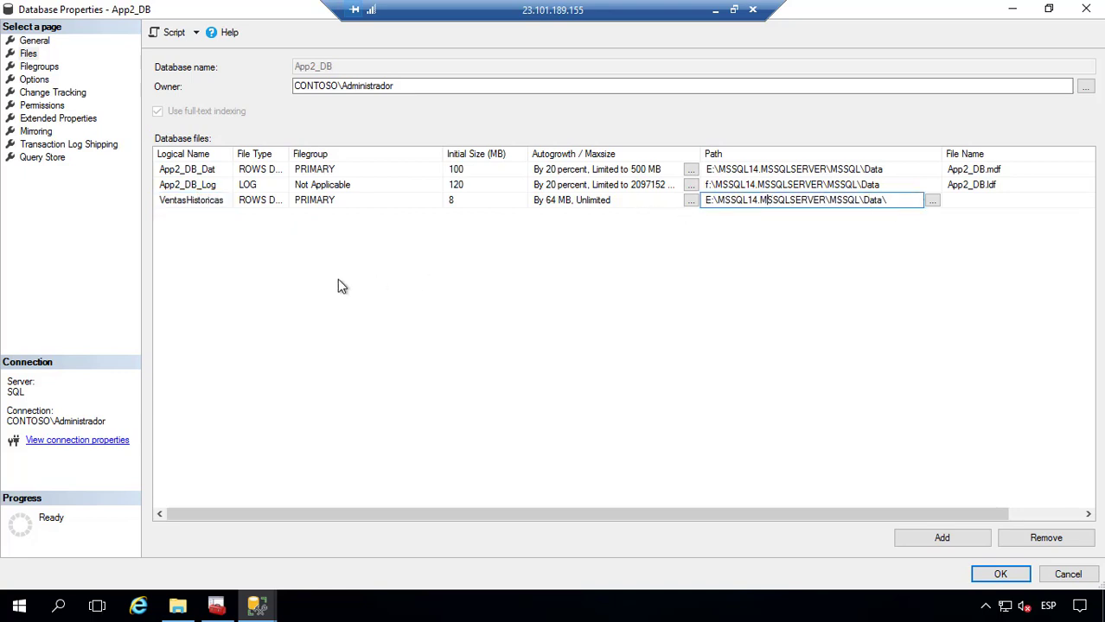
{"action": "left_click", "coordinate": [369, 199]}
{"action": "left_click", "coordinate": [410, 201]}
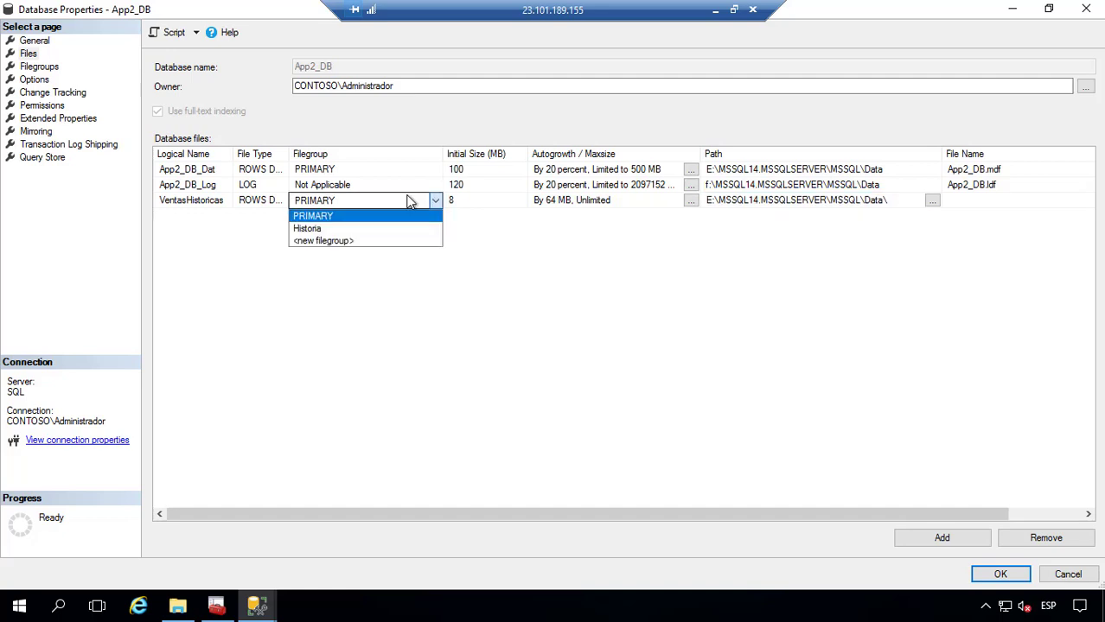
{"action": "left_click", "coordinate": [345, 229]}
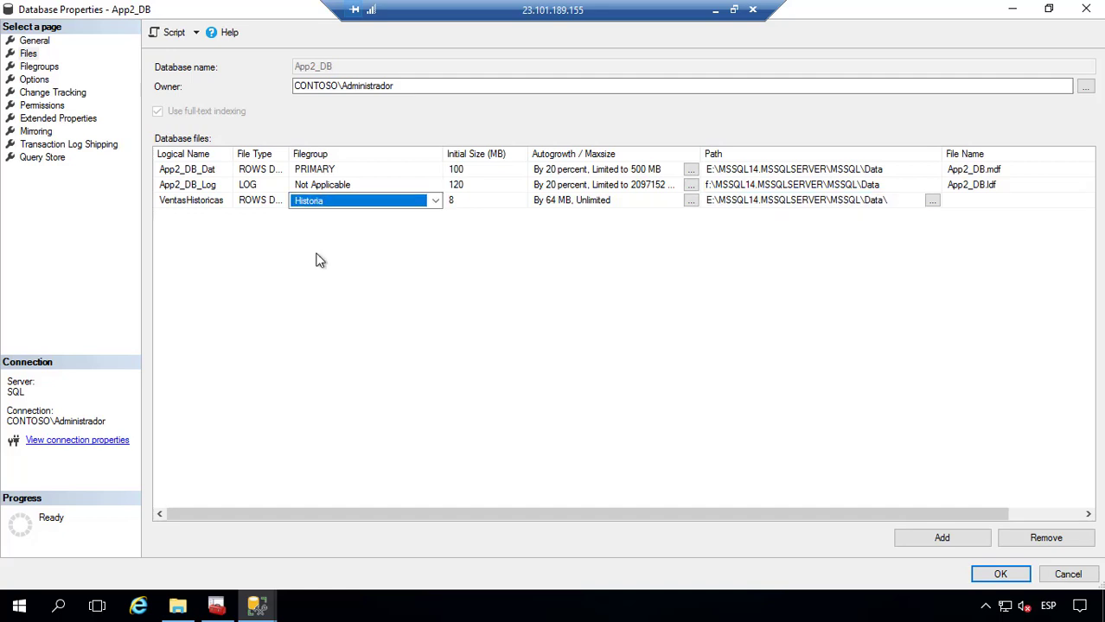
Add another database file with the logical name VentasHistoricas2.
{"action": "left_click", "coordinate": [942, 537]}
{"action": "left_click", "coordinate": [208, 215]}
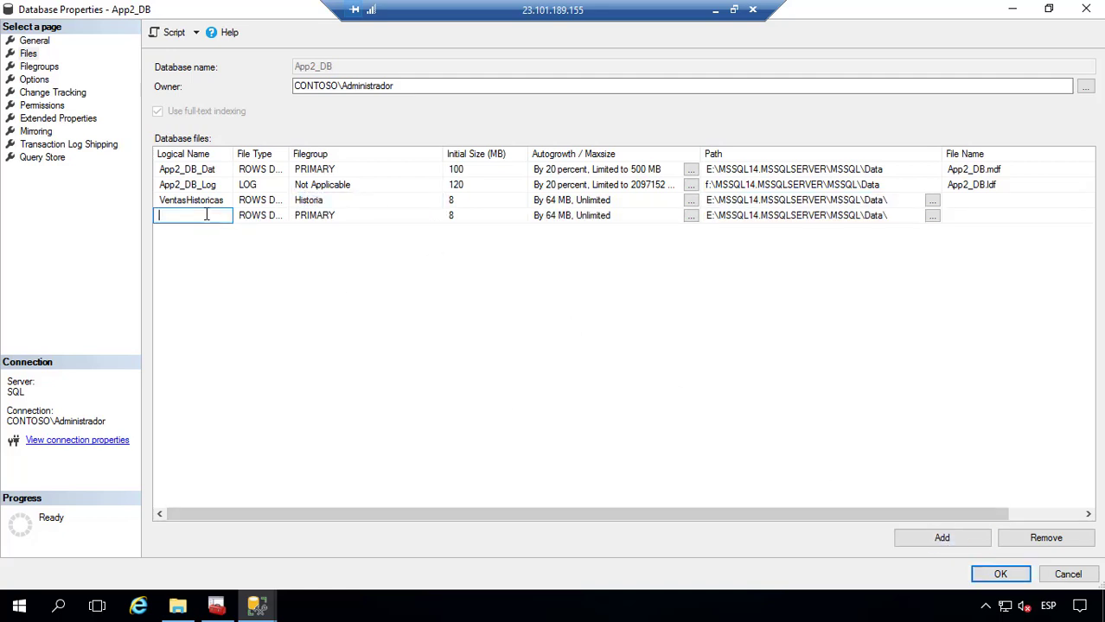
{"action": "type", "text": "VentasHistoricas2"}
{"action": "key", "text": "Tab"}
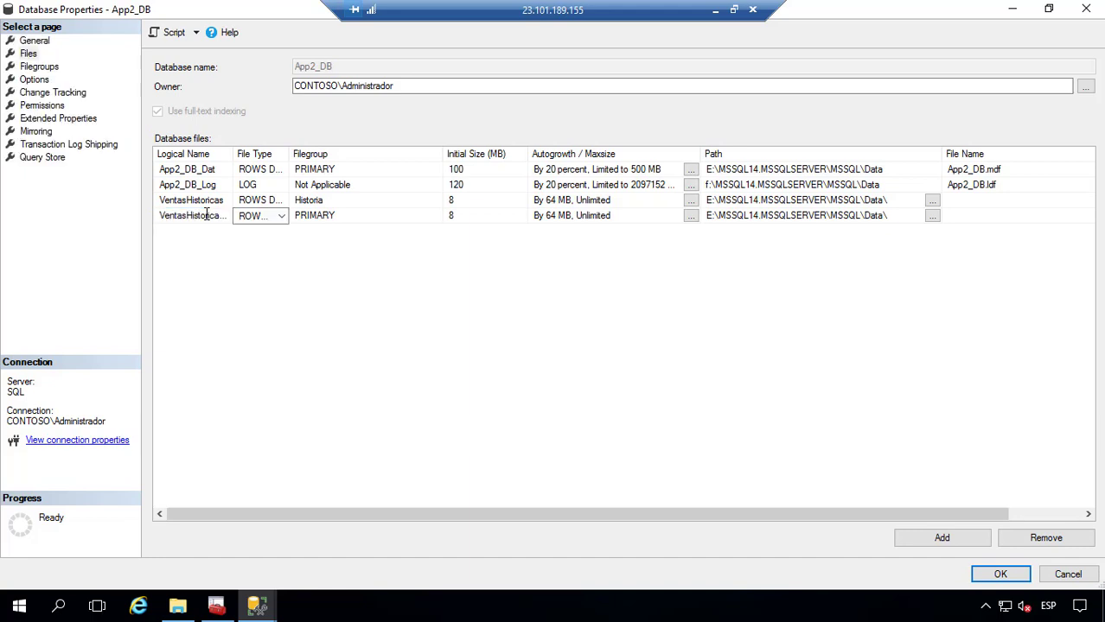
Set the path of VentasHistoricas2 to F:\MSSQL14.MSSQLSERVER\MSSQL\Data\ and apply the App2_DB property changes.
{"action": "left_click", "coordinate": [756, 215]}
{"action": "left_click_drag", "start_coordinate": [710, 220], "coordinate": [693, 217]}
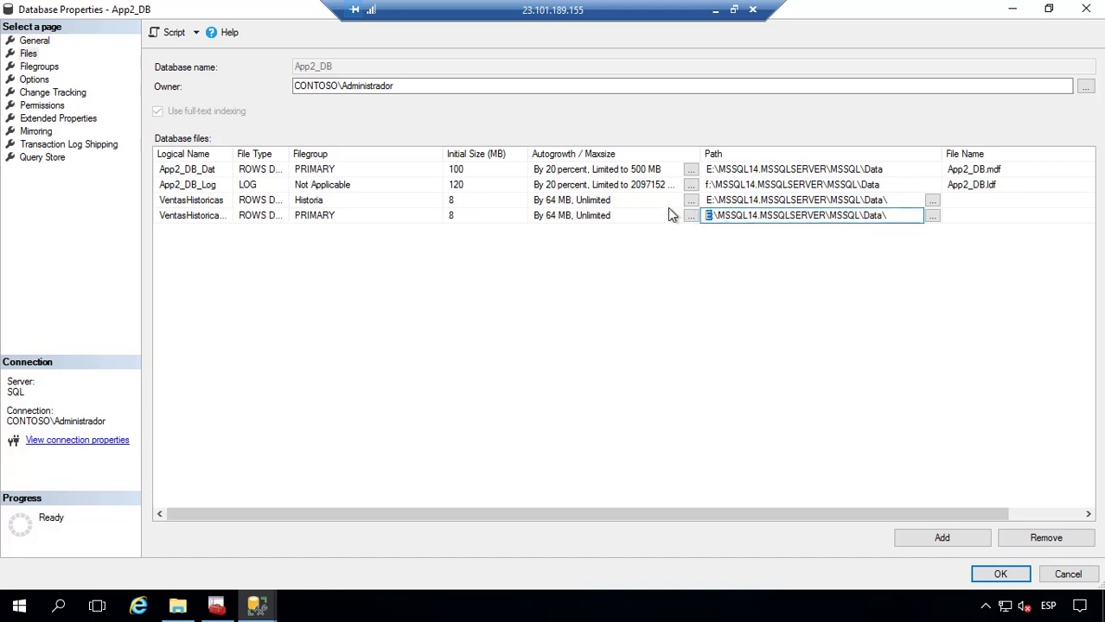
{"action": "type", "text": "F"}
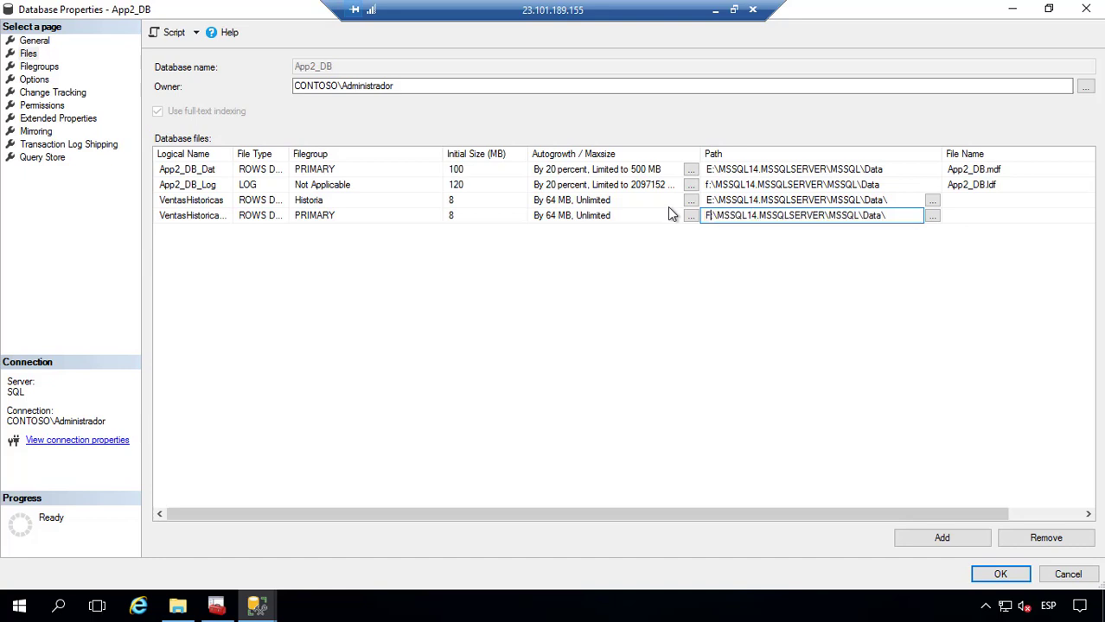
{"action": "key", "text": "Tab"}
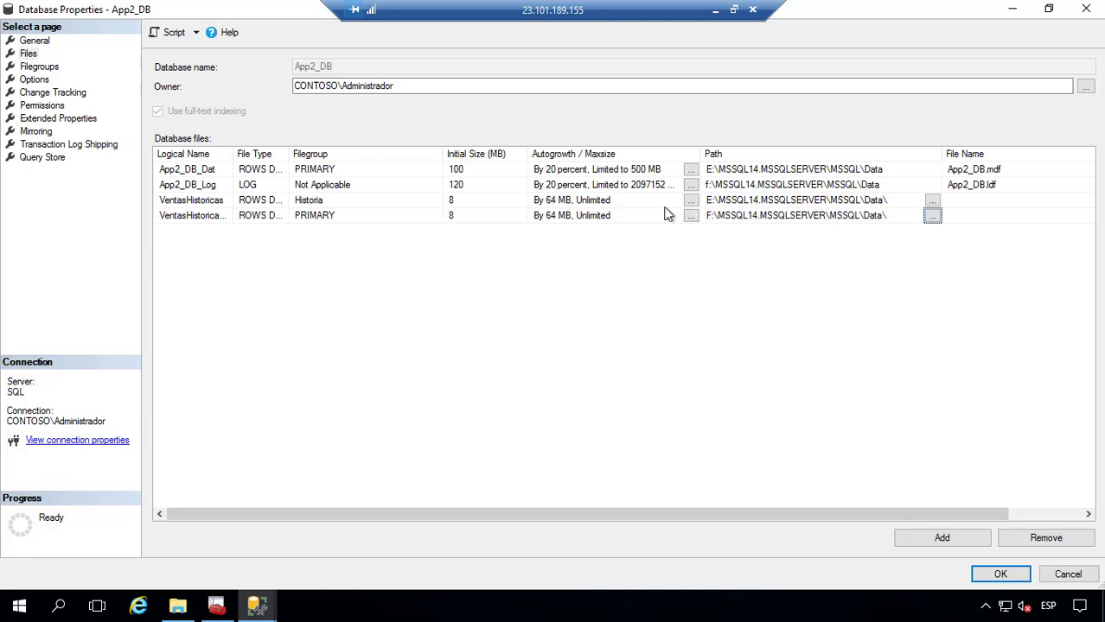
{"action": "left_click", "coordinate": [999, 575]}
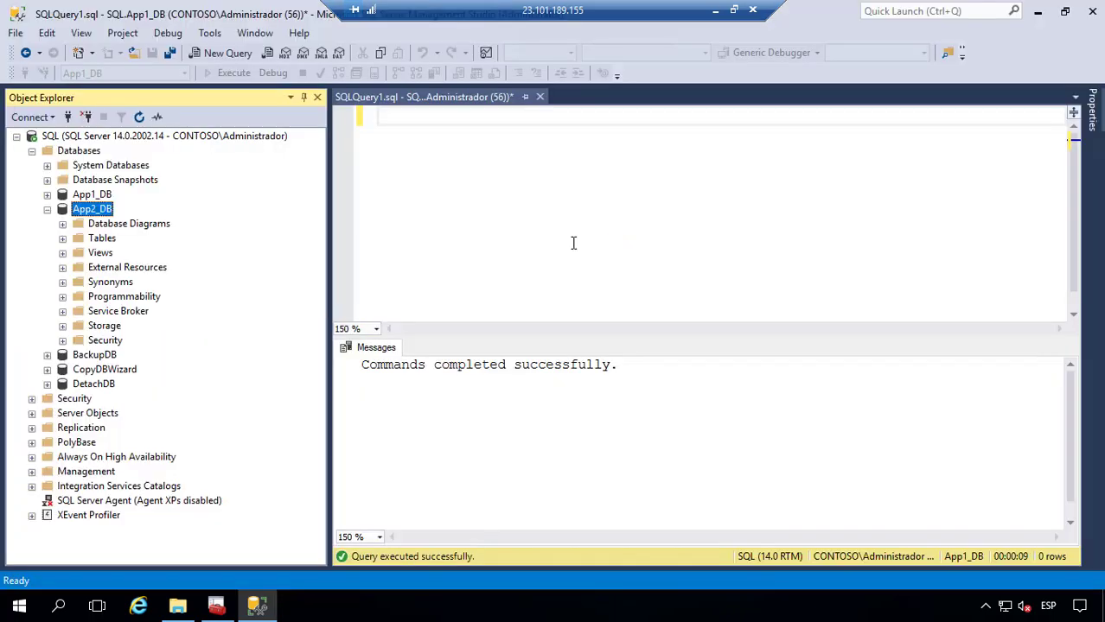
Reopen the App2_DB properties, remove the VentasHistoricas2 file from the PRIMARY filegroup, and apply the change.
{"action": "right_click", "coordinate": [103, 217]}
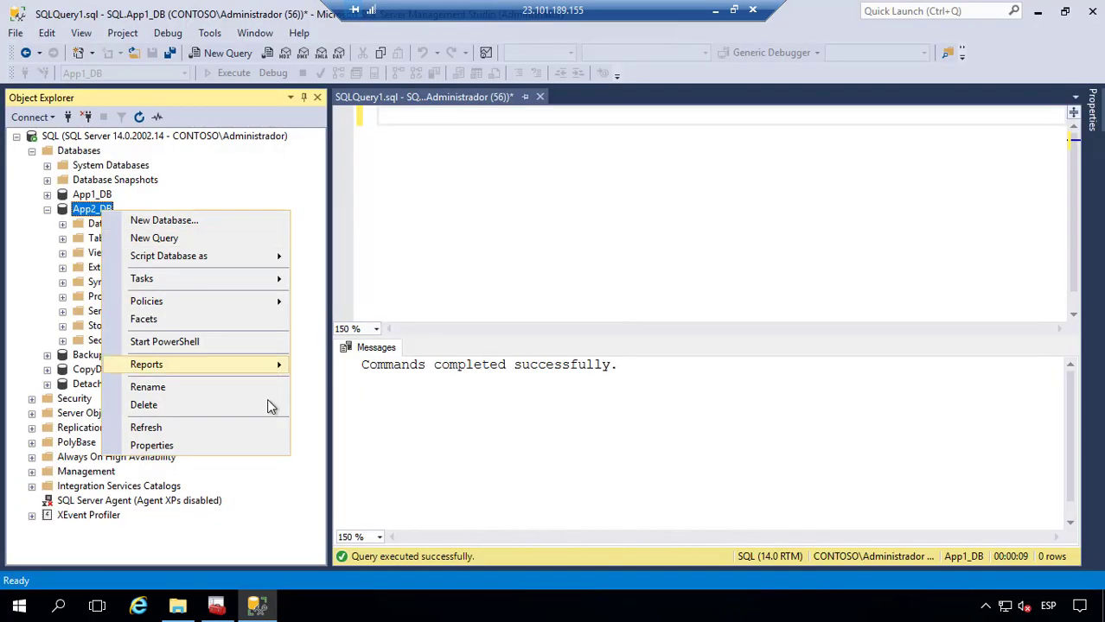
{"action": "left_click", "coordinate": [242, 445]}
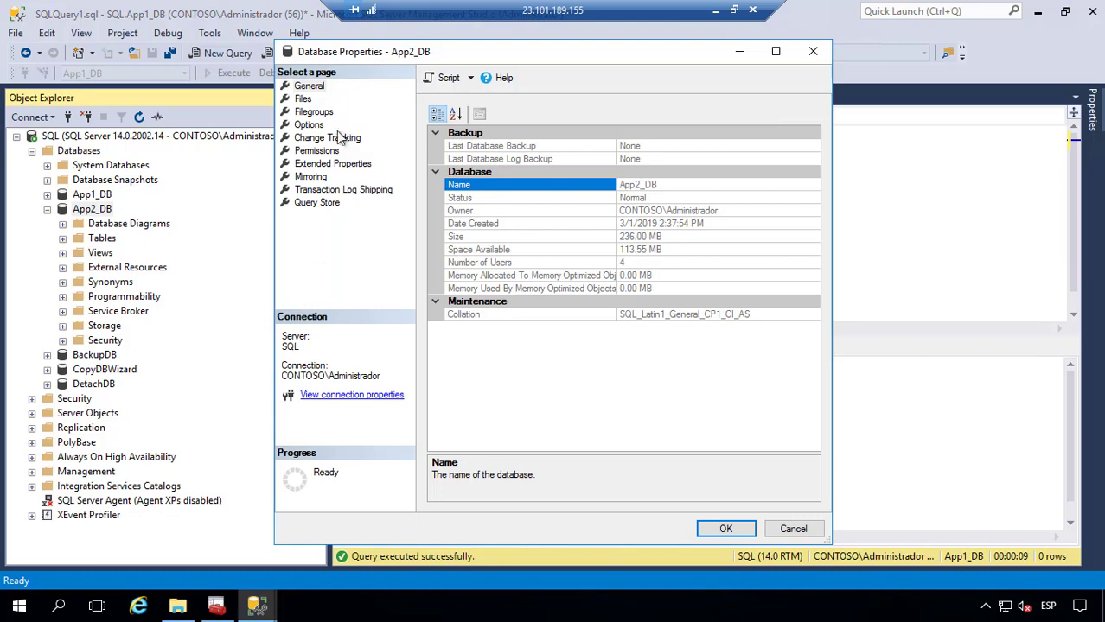
{"action": "left_click", "coordinate": [304, 99]}
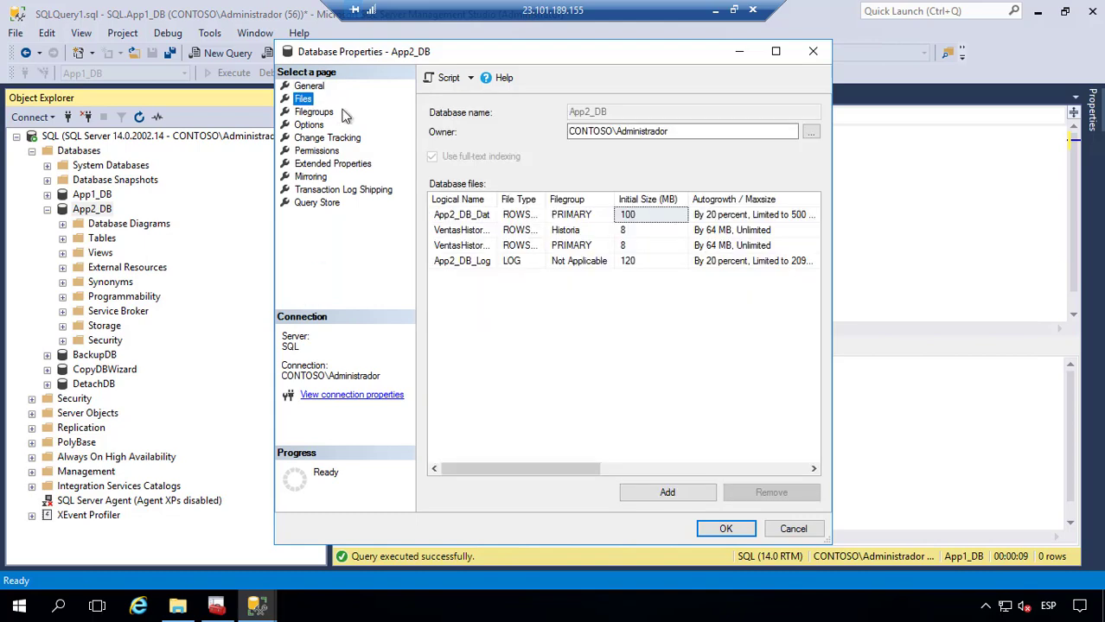
{"action": "left_click", "coordinate": [776, 51]}
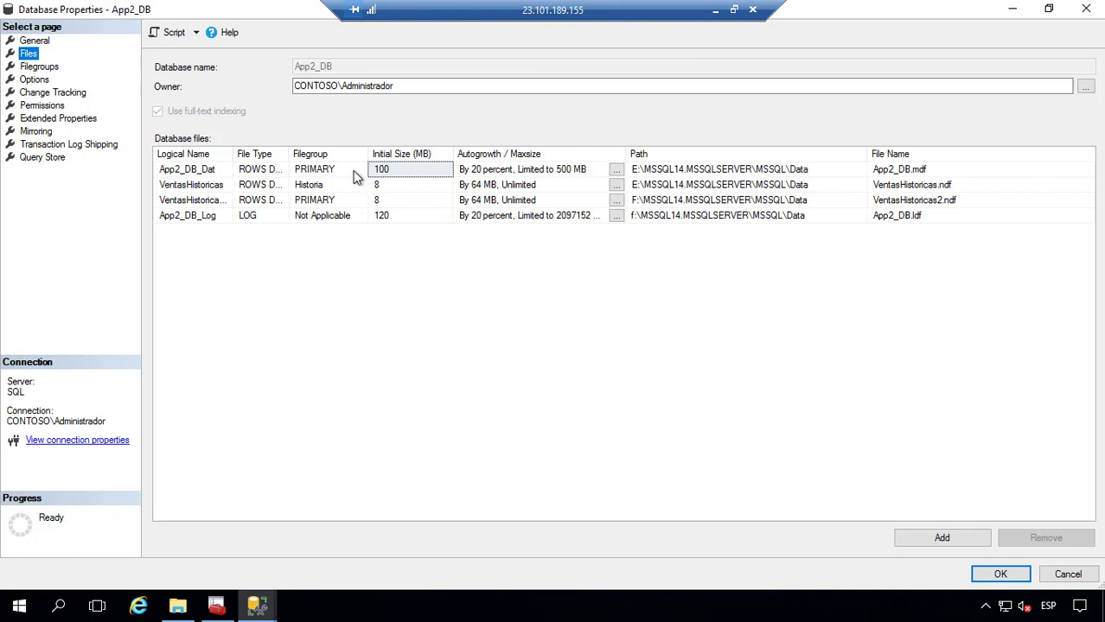
{"action": "left_click", "coordinate": [214, 200]}
{"action": "left_click", "coordinate": [320, 185]}
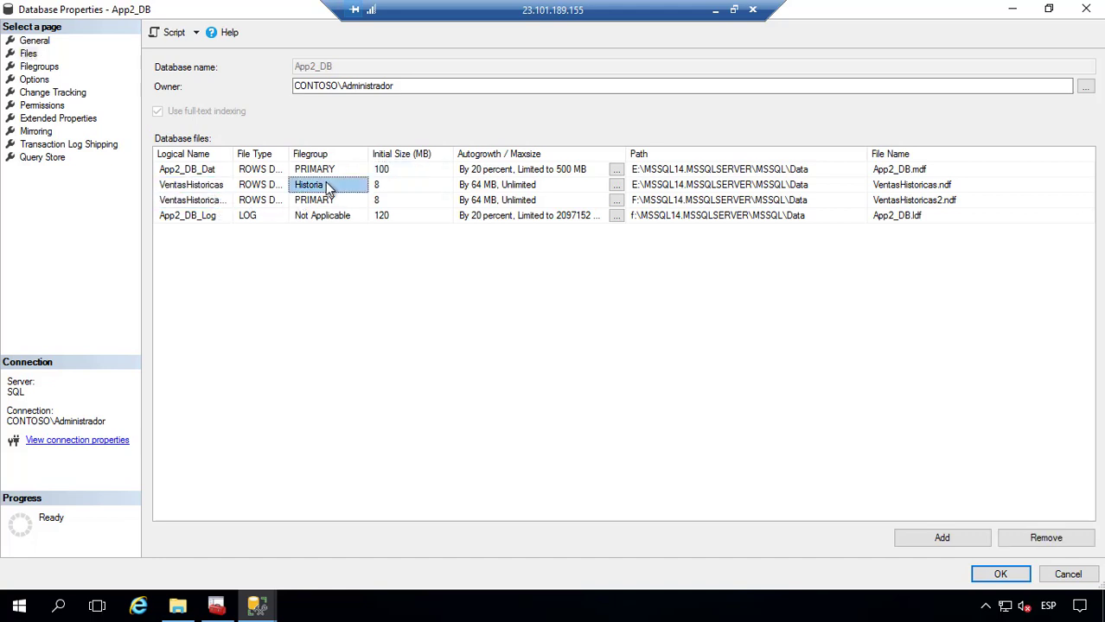
{"action": "left_click", "coordinate": [329, 203]}
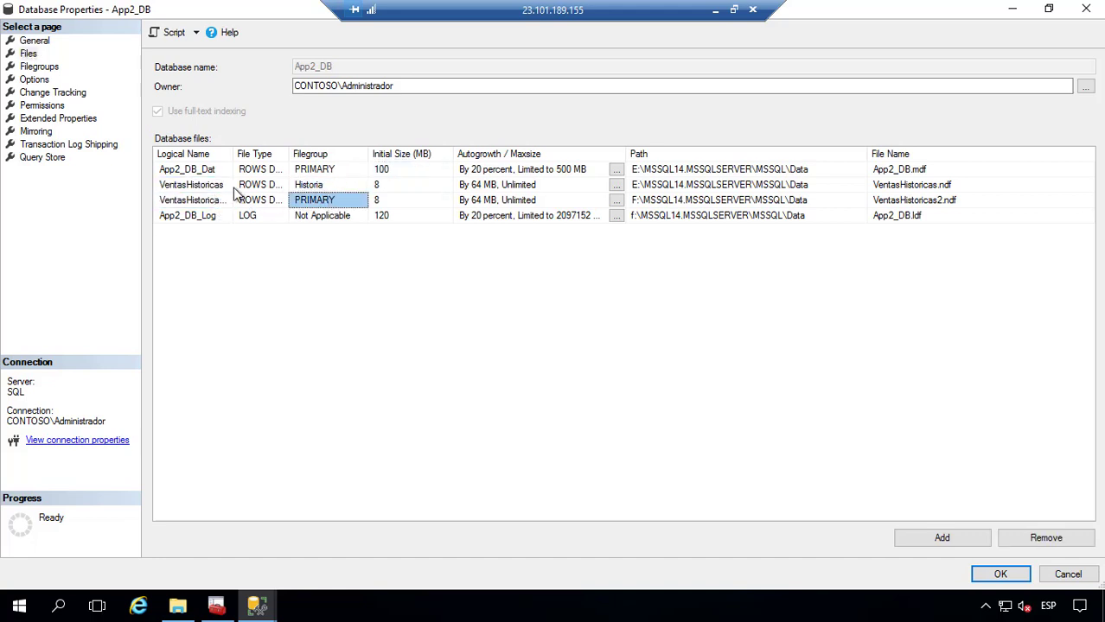
{"action": "left_click", "coordinate": [1050, 536]}
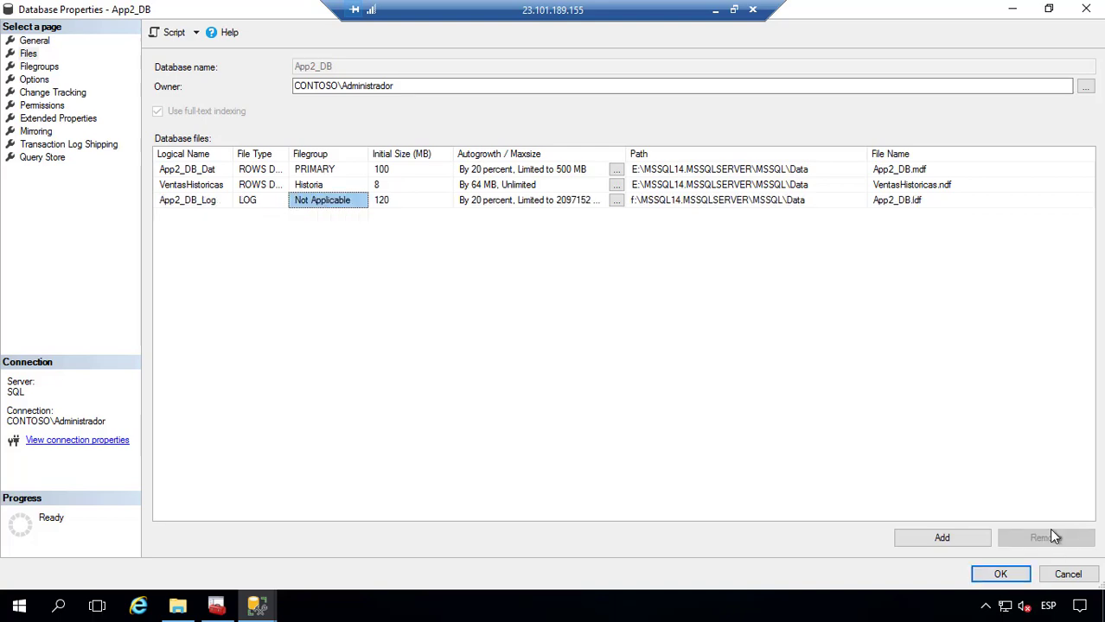
{"action": "left_click", "coordinate": [998, 573]}
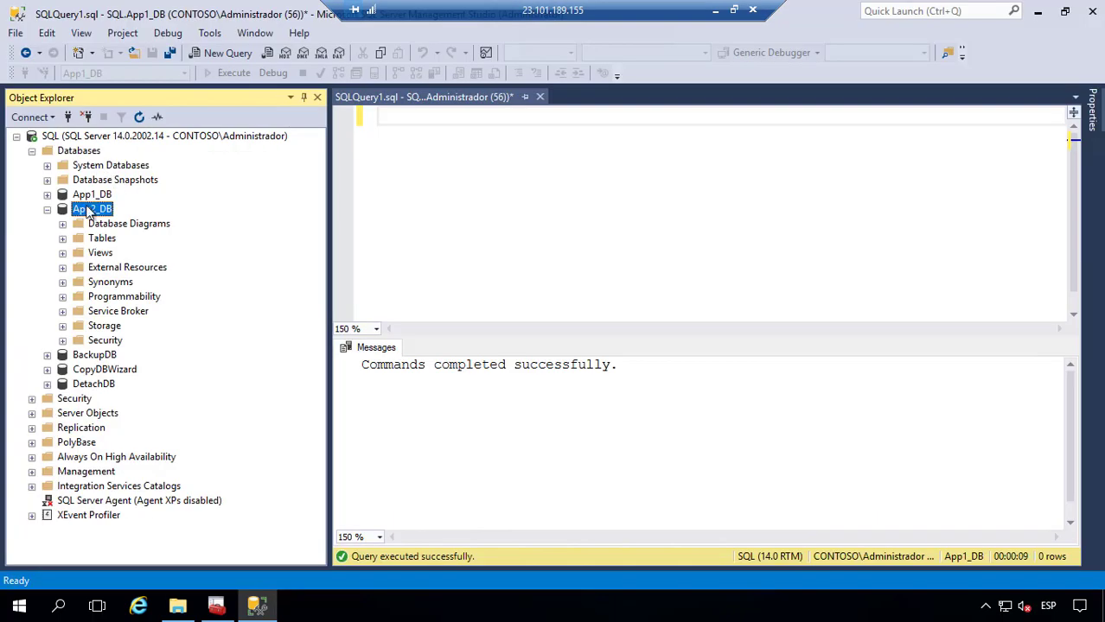
Reopen the App2_DB properties and add another database file with the logical name VentasHistoricas2.
{"action": "right_click", "coordinate": [87, 213]}
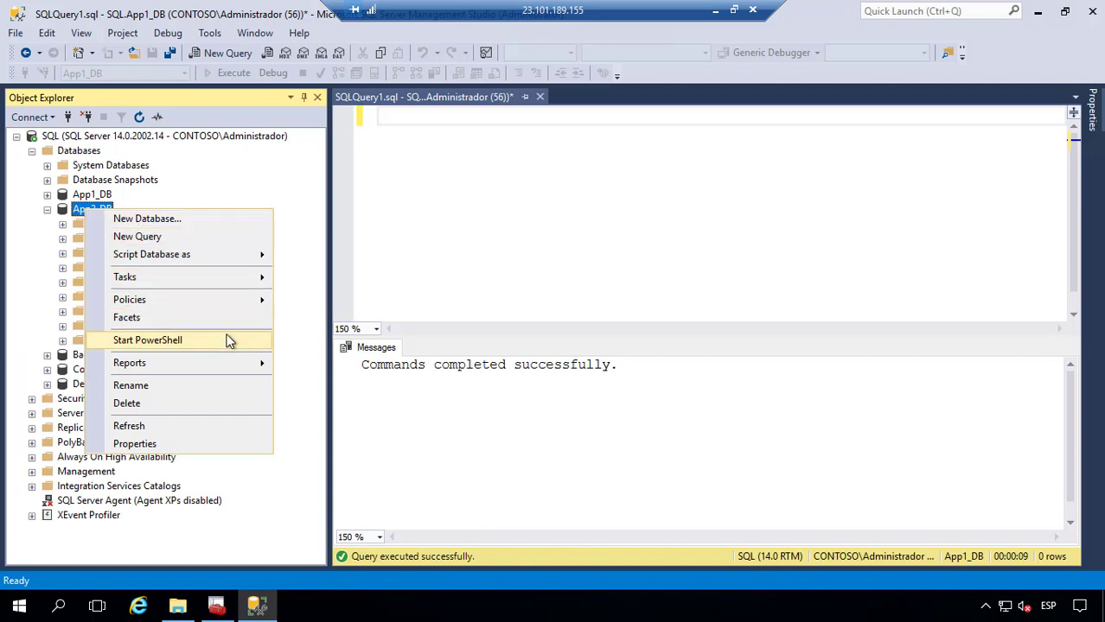
{"action": "left_click", "coordinate": [184, 447]}
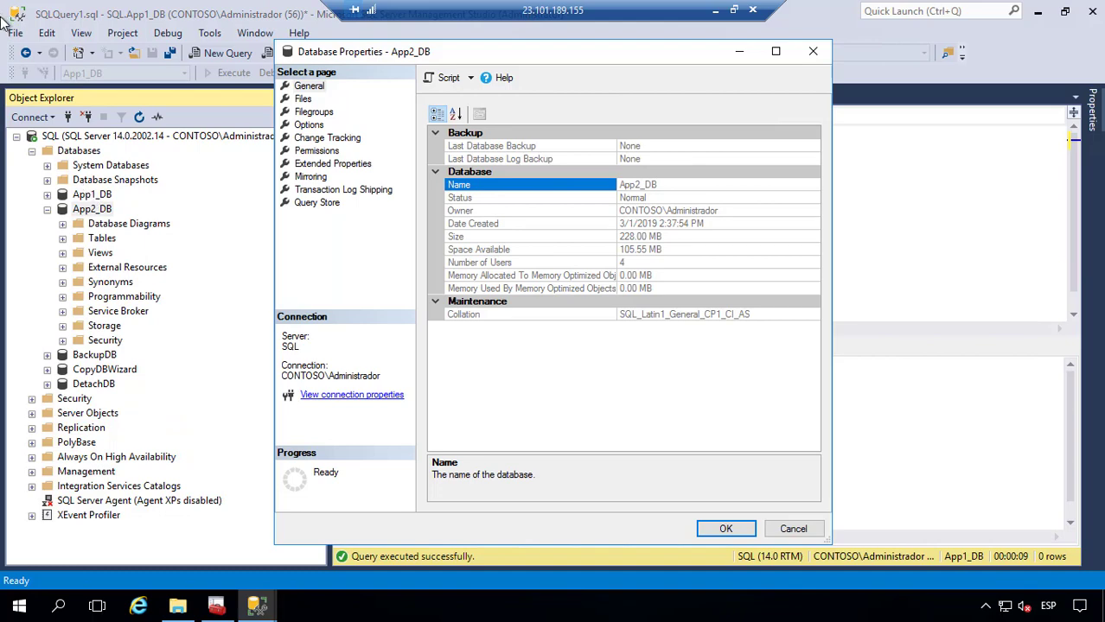
{"action": "left_click", "coordinate": [301, 99]}
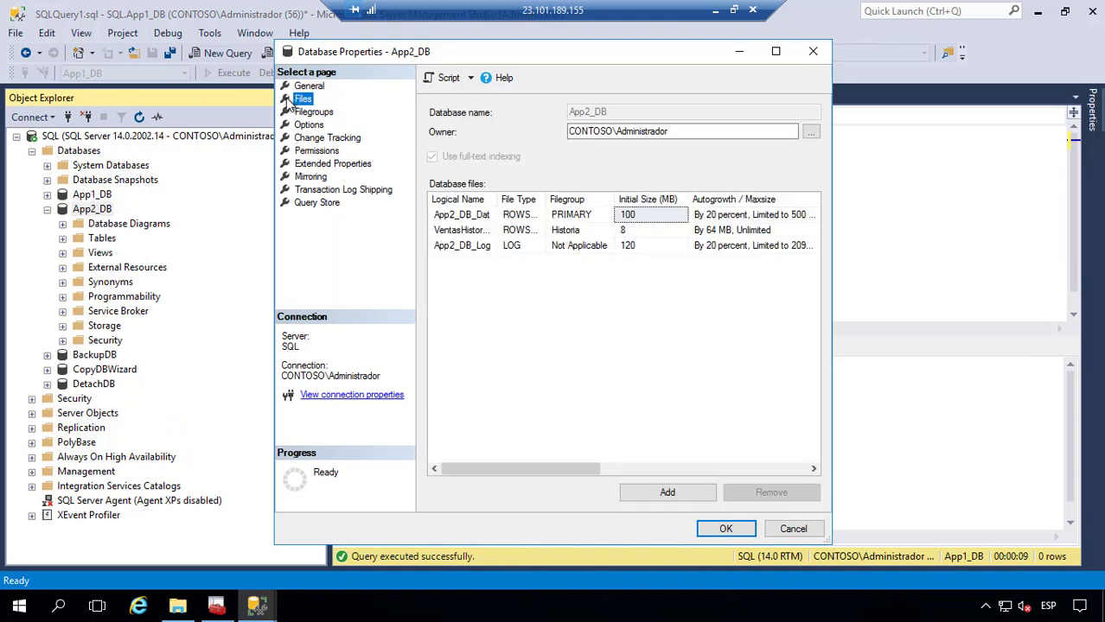
{"action": "left_click", "coordinate": [665, 492]}
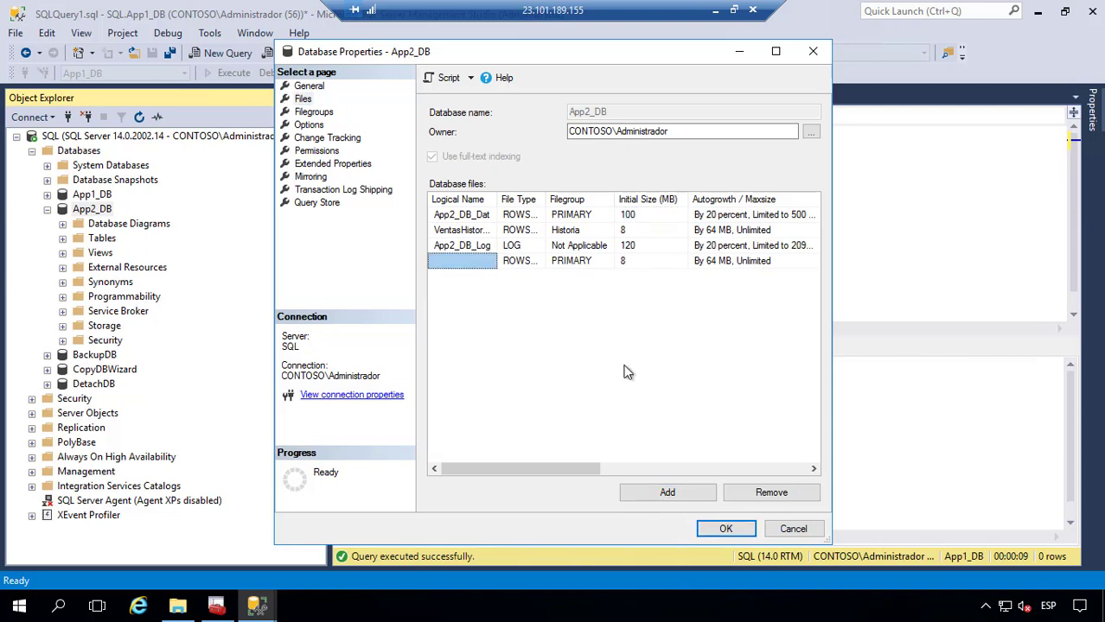
{"action": "left_click", "coordinate": [475, 265]}
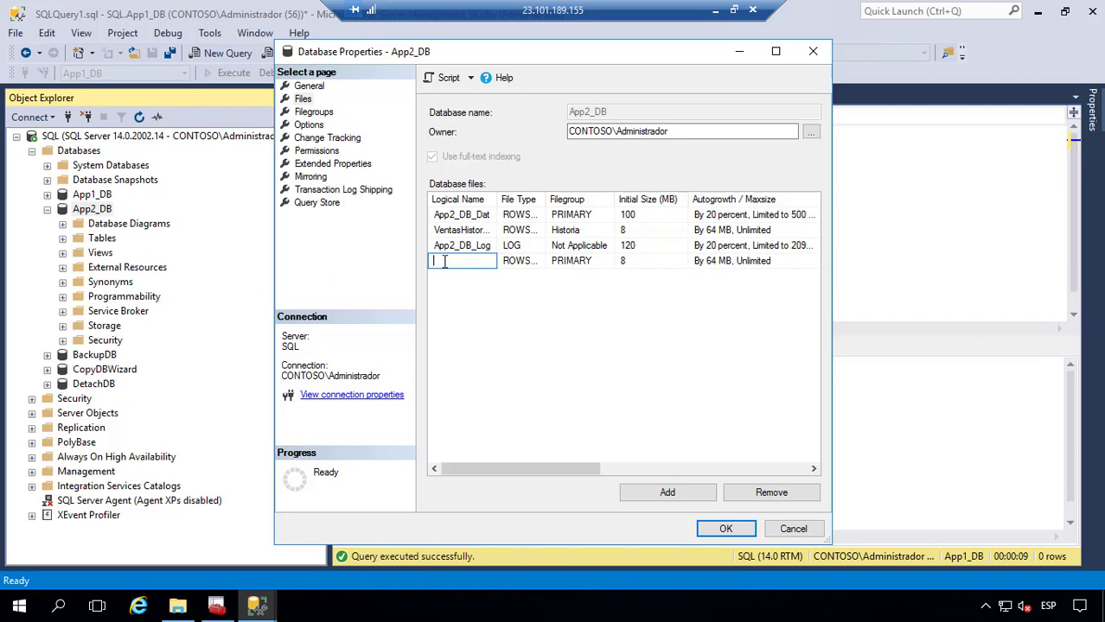
{"action": "type", "text": "vENTAS"}
{"action": "type", "text": "as2"}
{"action": "left_click", "coordinate": [775, 52]}
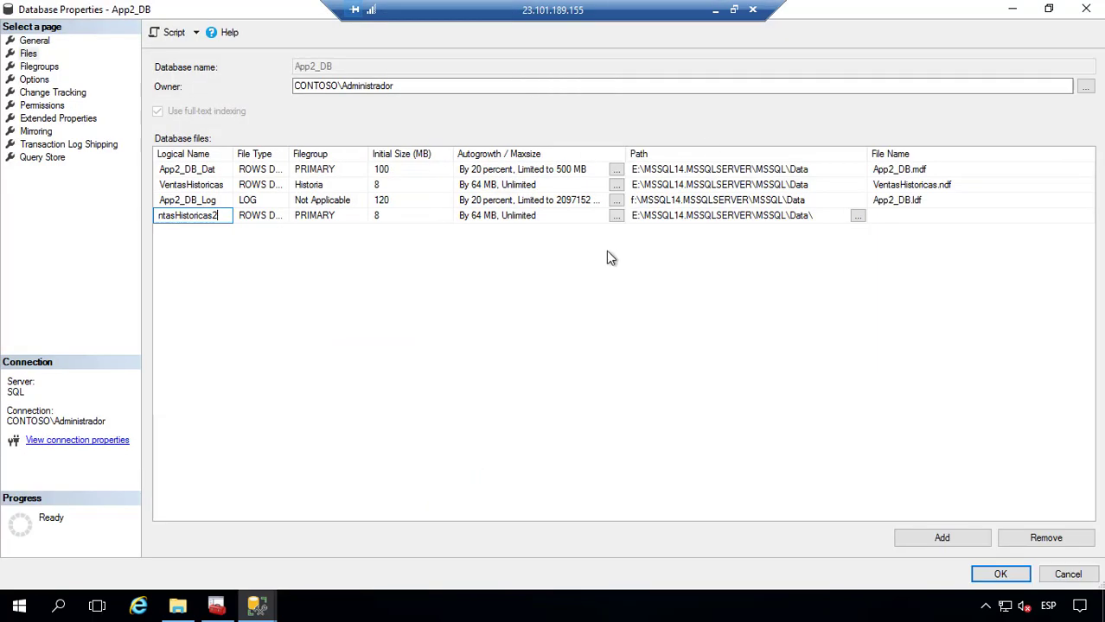
{"action": "left_click", "coordinate": [714, 216]}
Assign VentasHistoricas2 to the Historia filegroup, set its path to f:\MSSQL14.MSSQLSERVER\MSSQL\Data\, and apply the App2_DB property changes.
{"action": "left_click", "coordinate": [321, 218]}
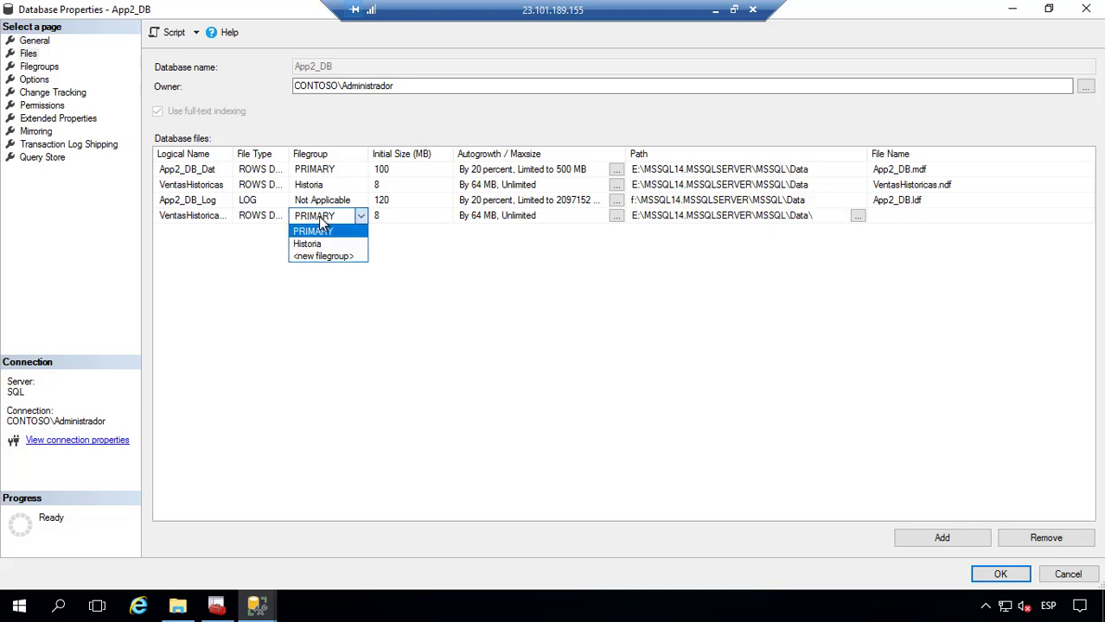
{"action": "left_click", "coordinate": [321, 245]}
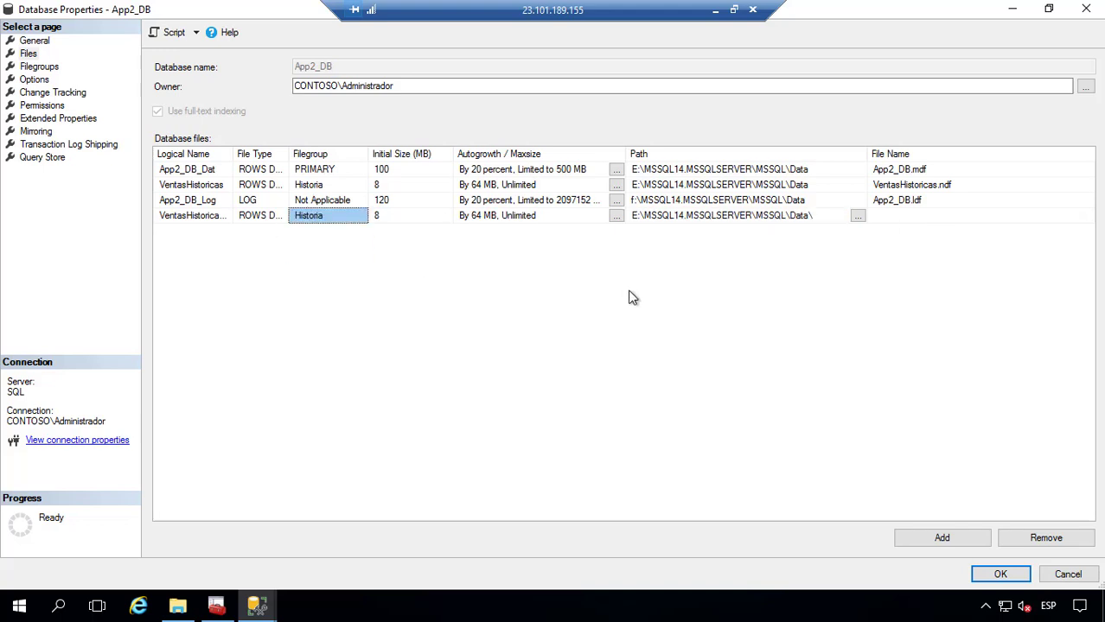
{"action": "left_click", "coordinate": [639, 216]}
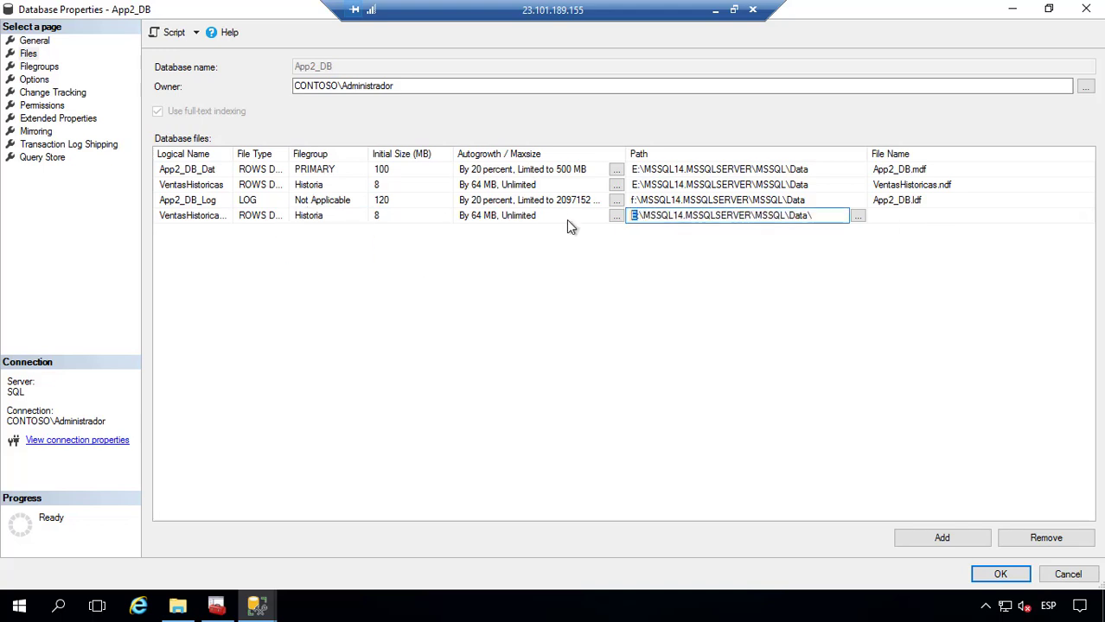
{"action": "key", "text": "BackSpace"}
{"action": "type", "text": "f"}
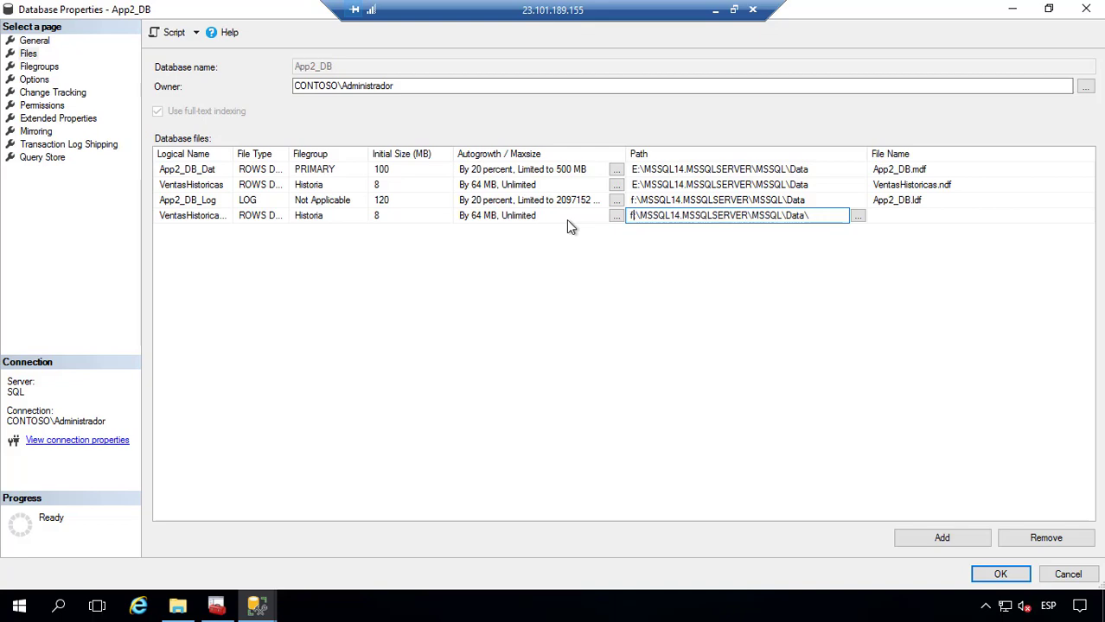
{"action": "key", "text": "Return"}
{"action": "left_click", "coordinate": [980, 572]}
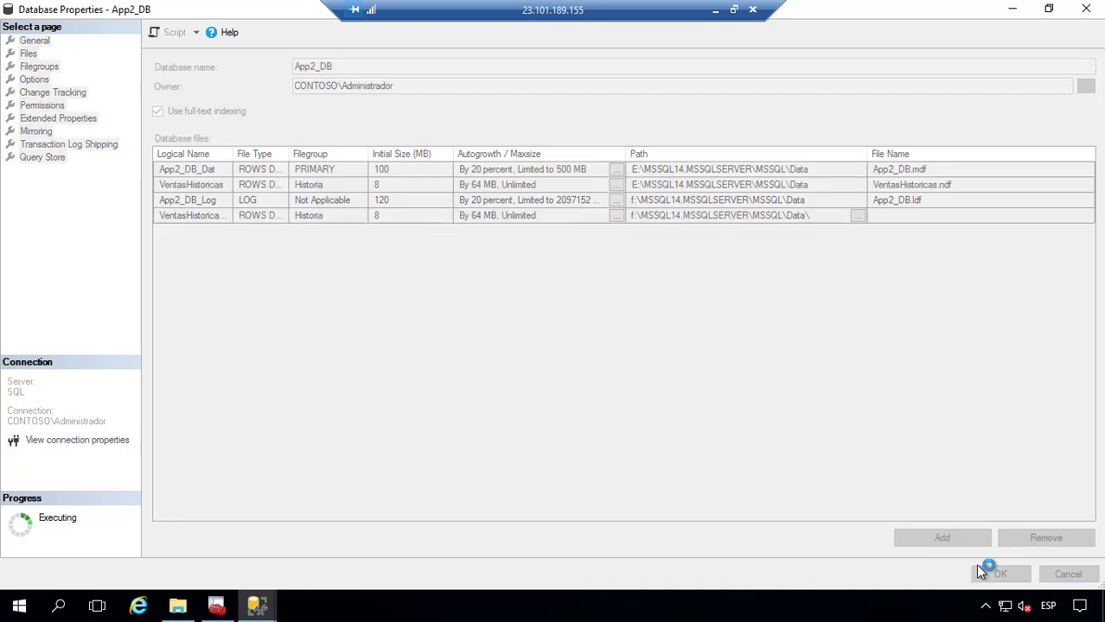
Review the database files and filegroups in the App2_DB properties, widening the logical name column to read the full names.
{"action": "right_click", "coordinate": [85, 216]}
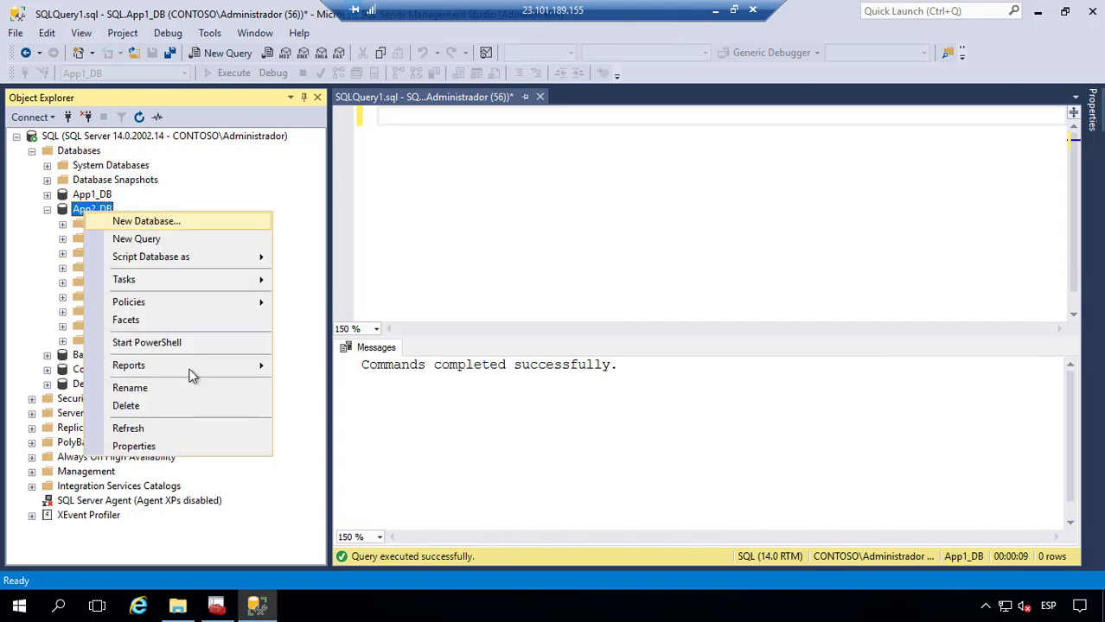
{"action": "left_click", "coordinate": [196, 448]}
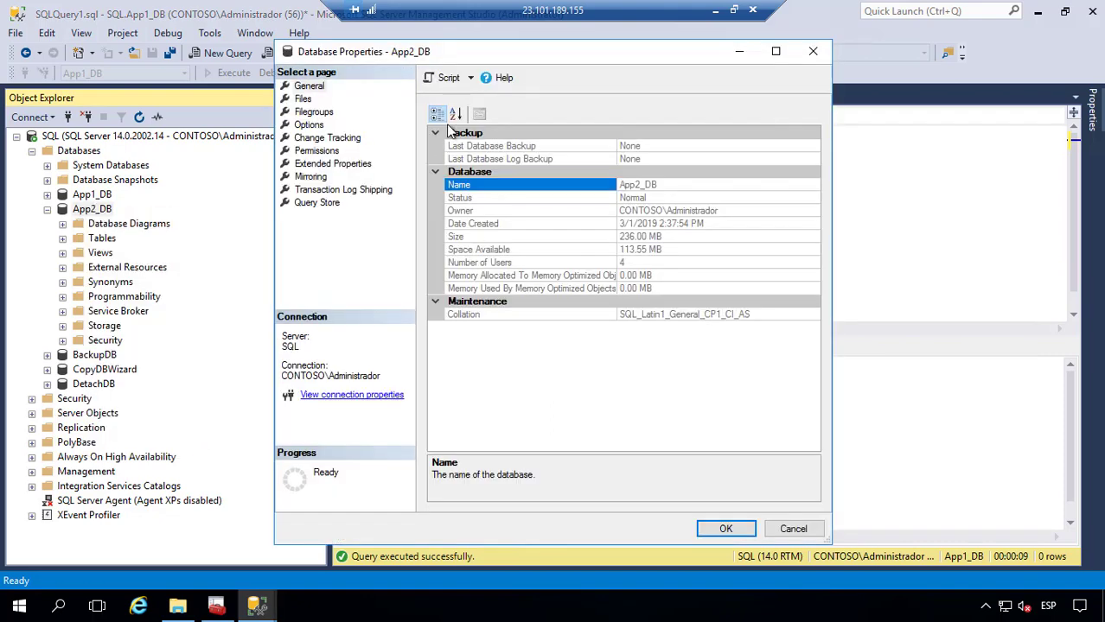
{"action": "left_click", "coordinate": [303, 98]}
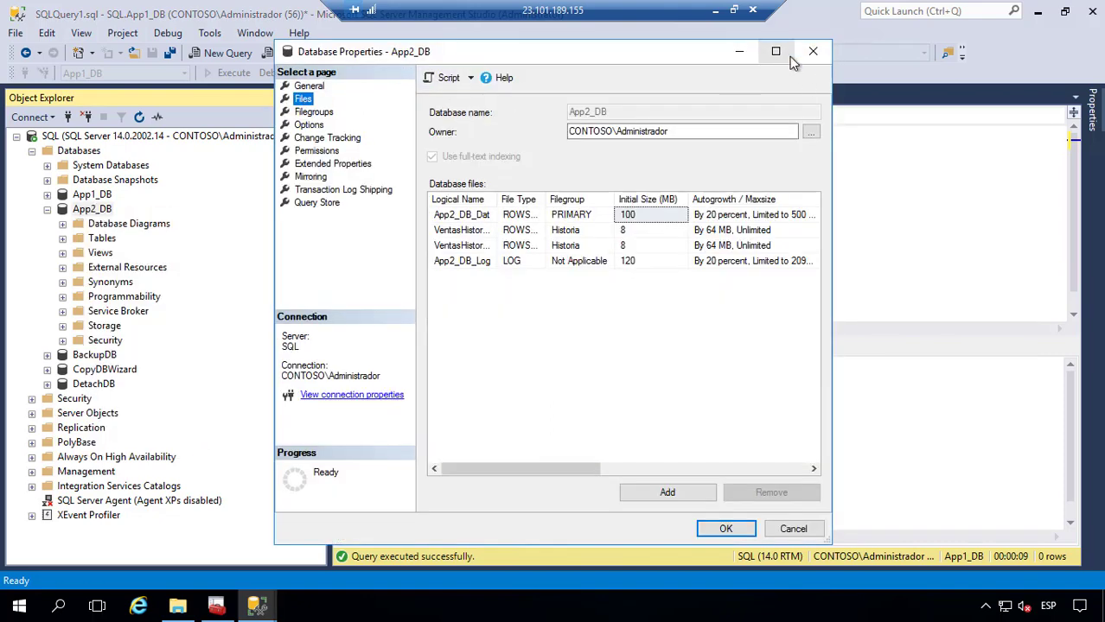
{"action": "left_click", "coordinate": [776, 51]}
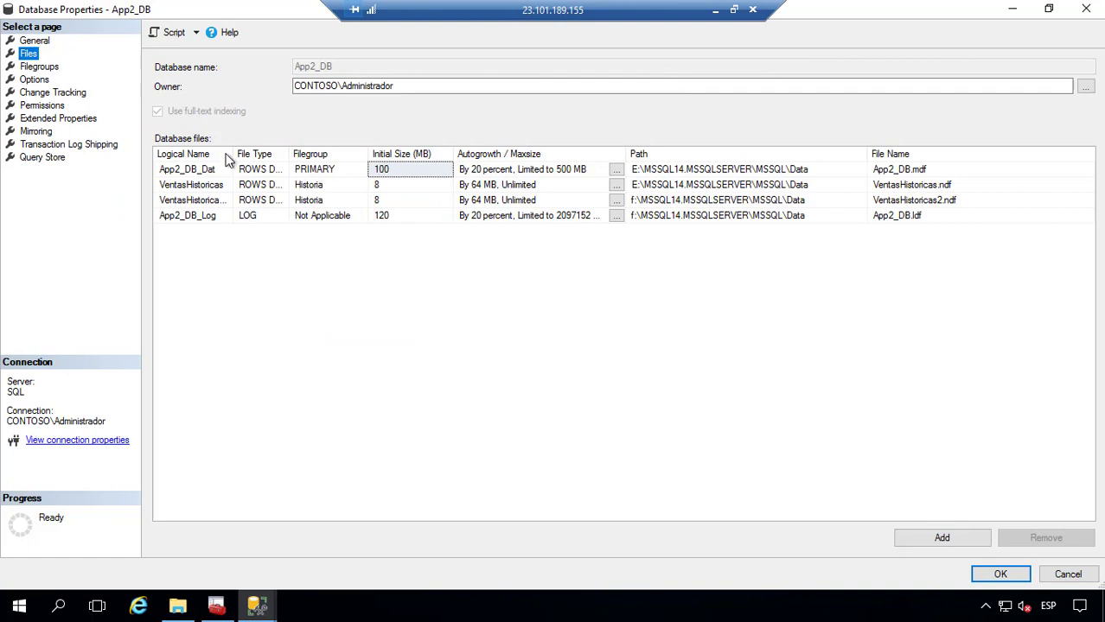
{"action": "left_click_drag", "start_coordinate": [230, 154], "coordinate": [338, 152]}
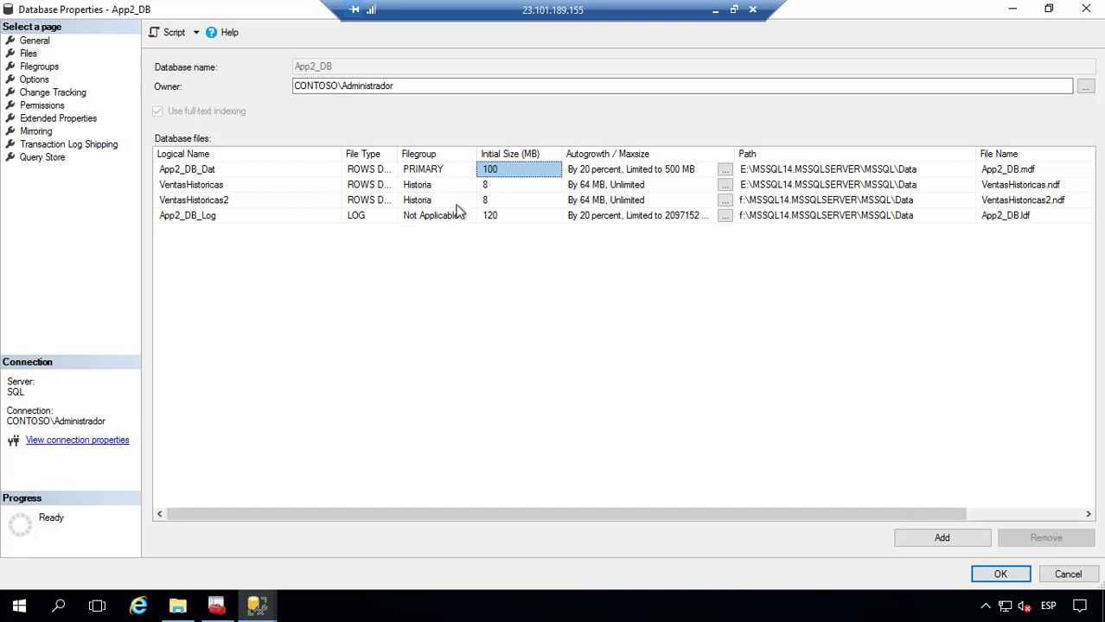
{"action": "left_click", "coordinate": [38, 67]}
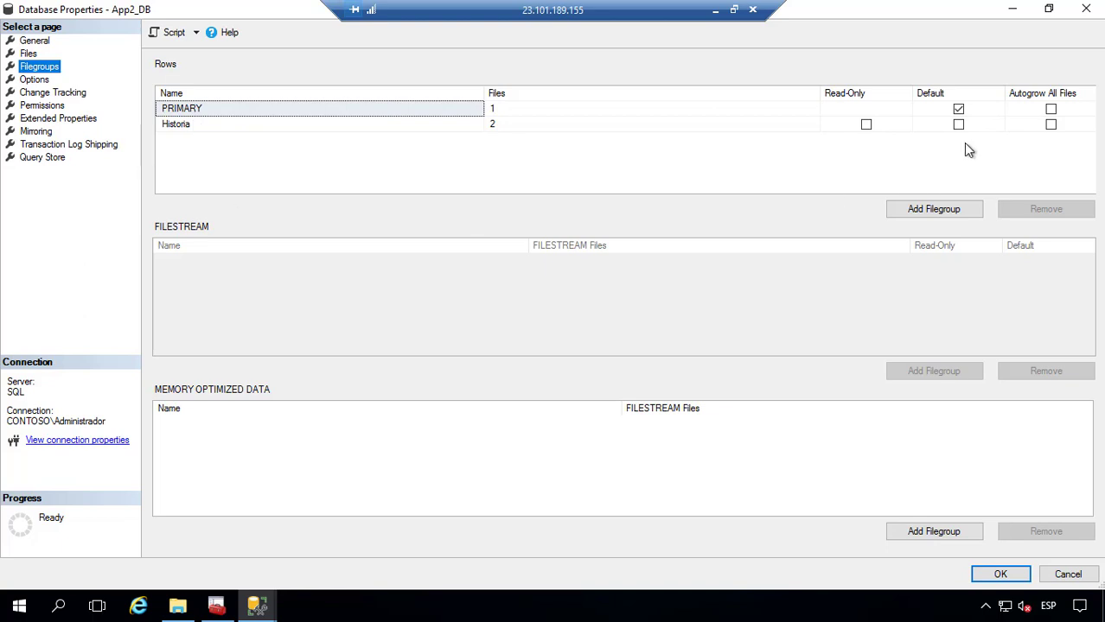
{"action": "left_click", "coordinate": [1001, 577]}
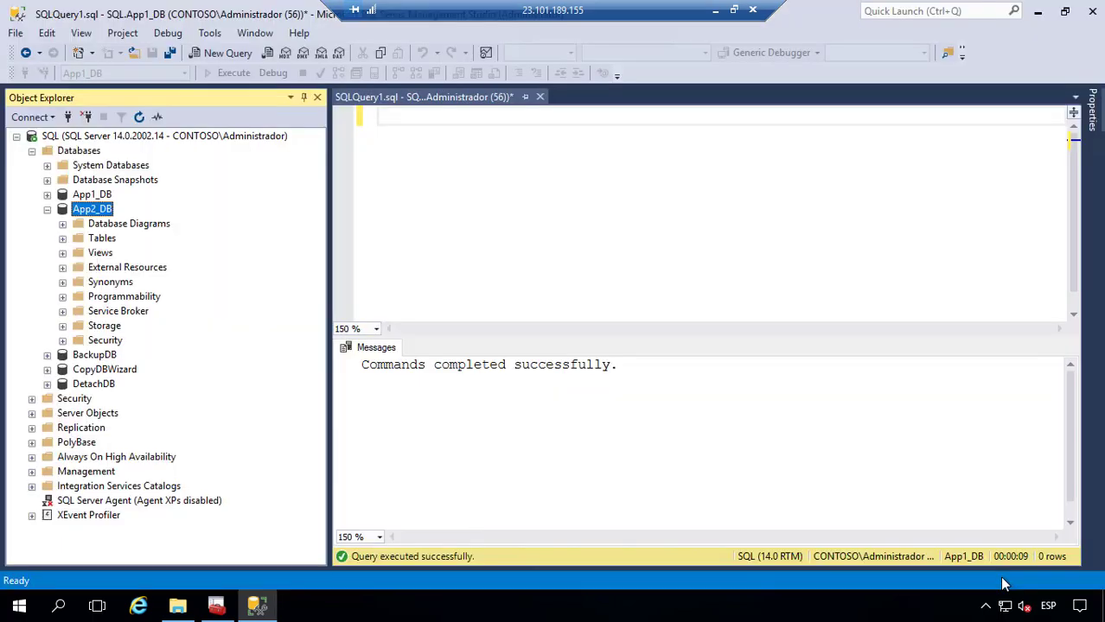
Recheck the filegroup and path of each file in the App2_DB properties and close them.
{"action": "left_click", "coordinate": [700, 189]}
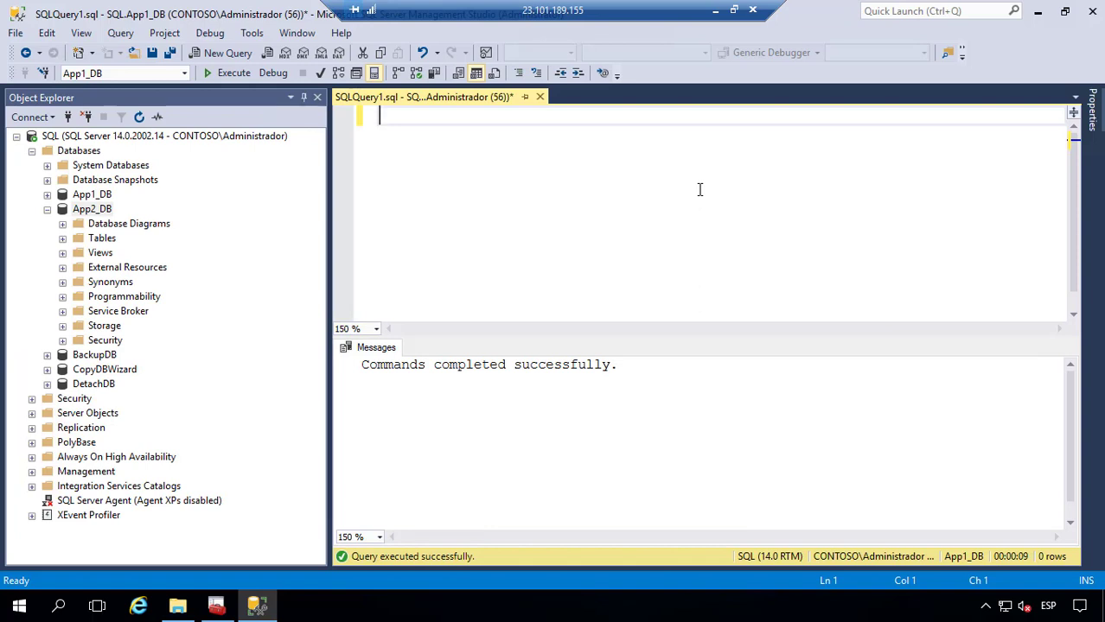
{"action": "right_click", "coordinate": [101, 214]}
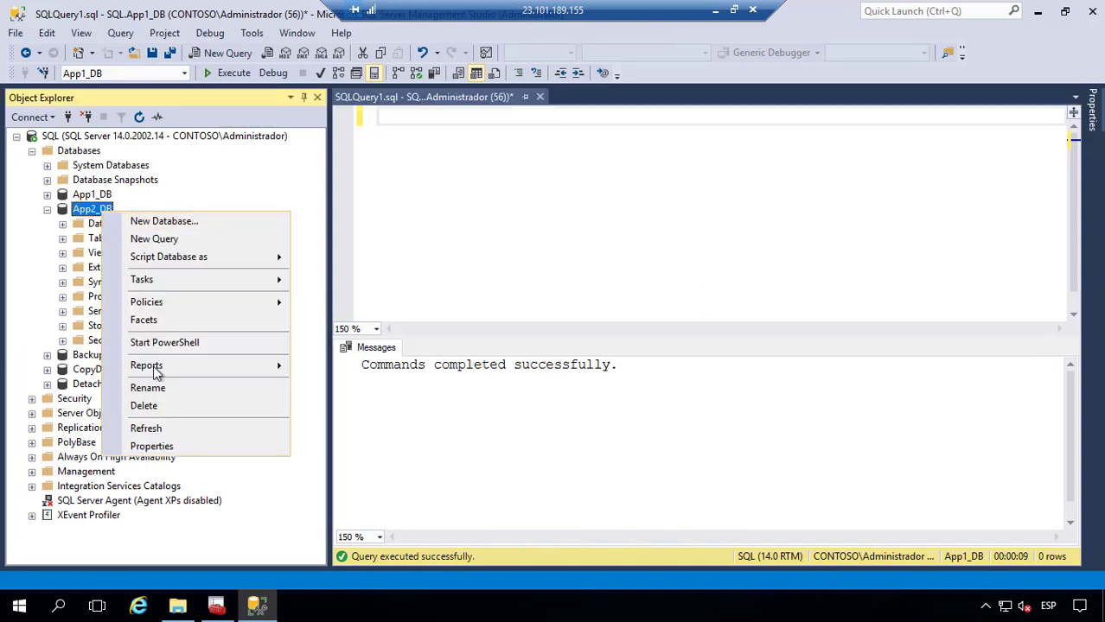
{"action": "left_click", "coordinate": [197, 444]}
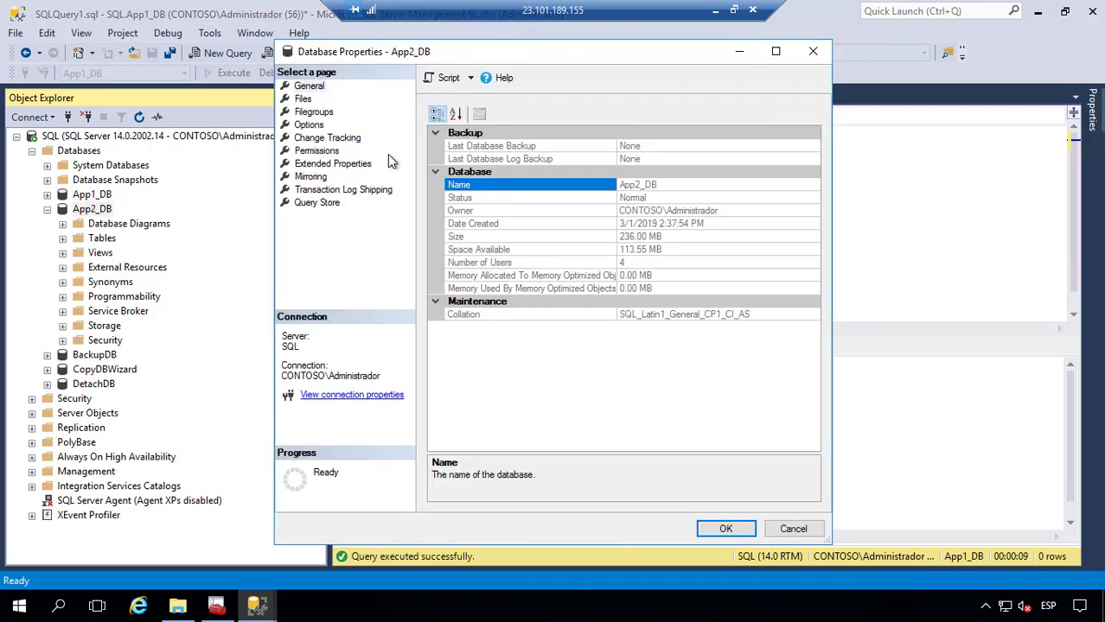
{"action": "left_click", "coordinate": [304, 99]}
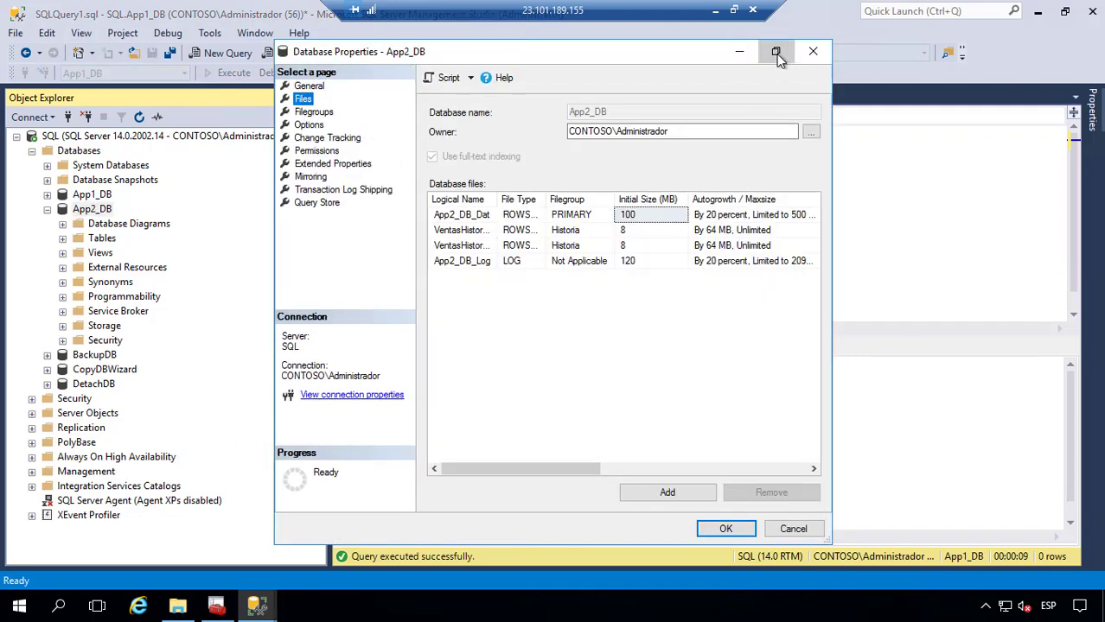
{"action": "left_click", "coordinate": [775, 51]}
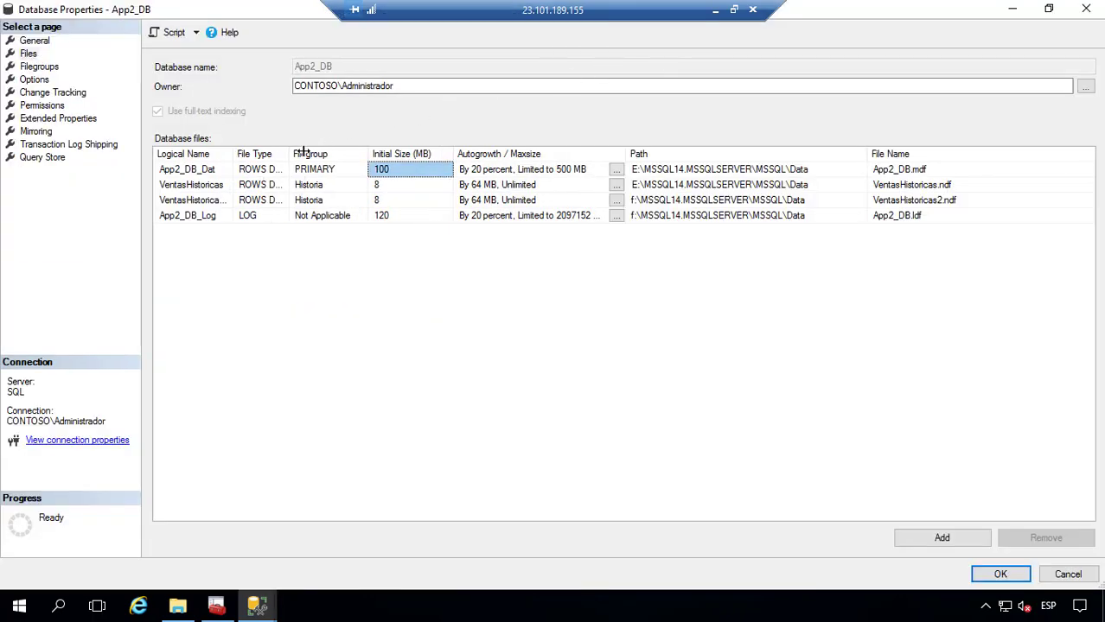
{"action": "double_click", "coordinate": [234, 155]}
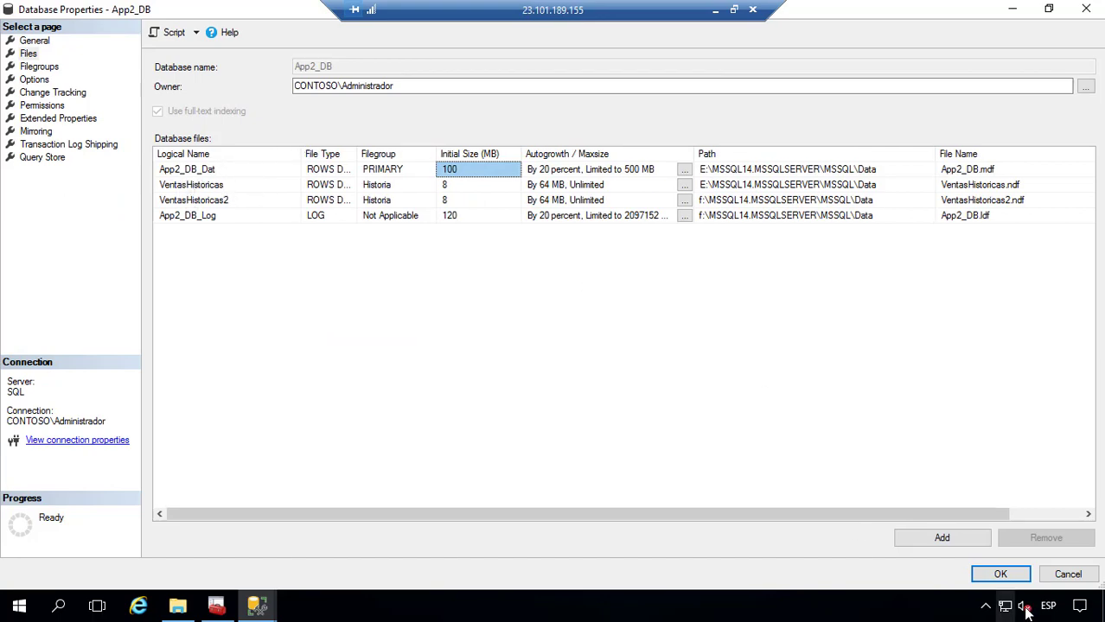
{"action": "left_click", "coordinate": [1012, 577]}
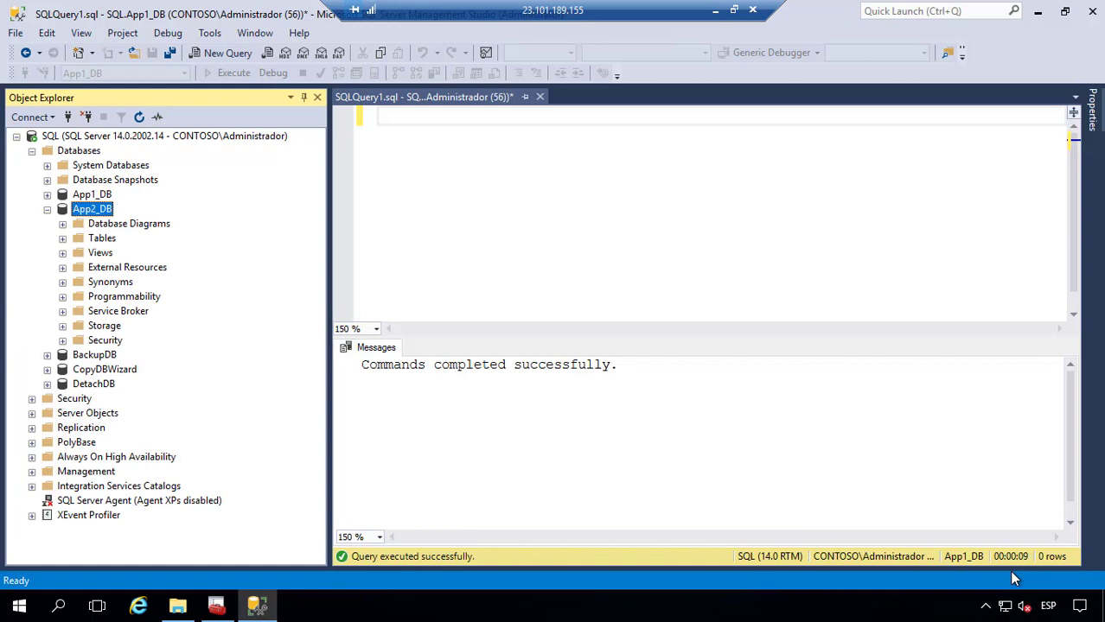
Start a CREATE TABLE statement for a table named Ventas with an empty column list in the query editor.
{"action": "left_click", "coordinate": [622, 136]}
{"action": "type", "text": "CREA"}
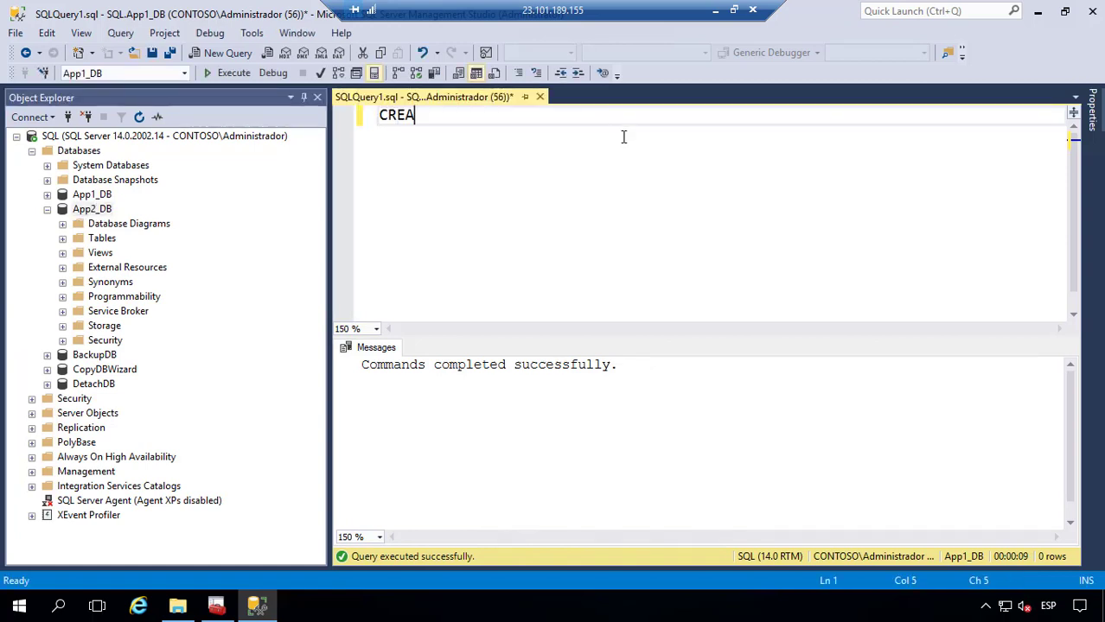
{"action": "type", "text": "TE TABLE Ve"}
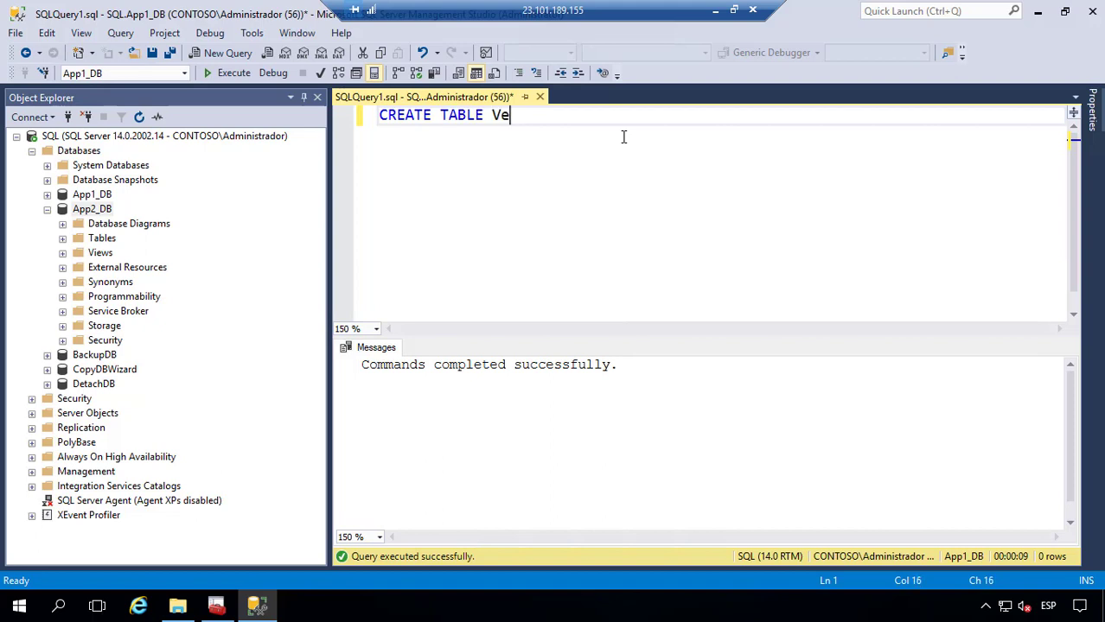
{"action": "type", "text": "ntas"}
{"action": "key", "text": "Return"}
{"action": "type", "text": "()"}
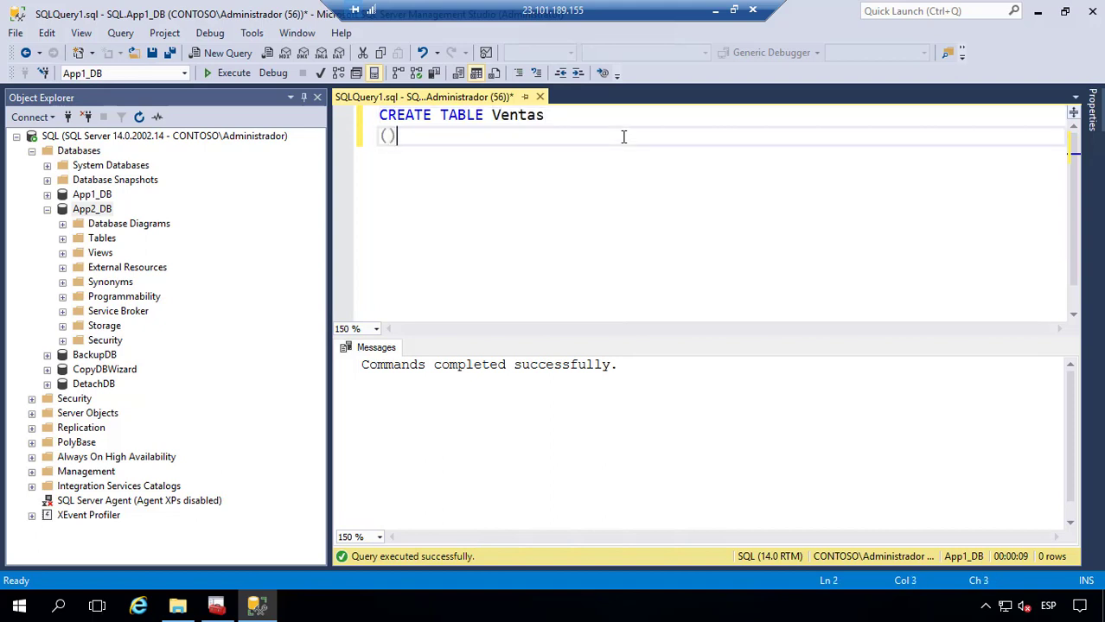
Define the Ventas columns id int and valor float, and execute the statement.
{"action": "type", "text": "id,"}
{"action": "key", "text": "BackSpace"}
{"action": "key", "text": "BackSpace"}
{"action": "key", "text": "BackSpace"}
{"action": "key", "text": "BackSpace"}
{"action": "type", "text": "id int,"}
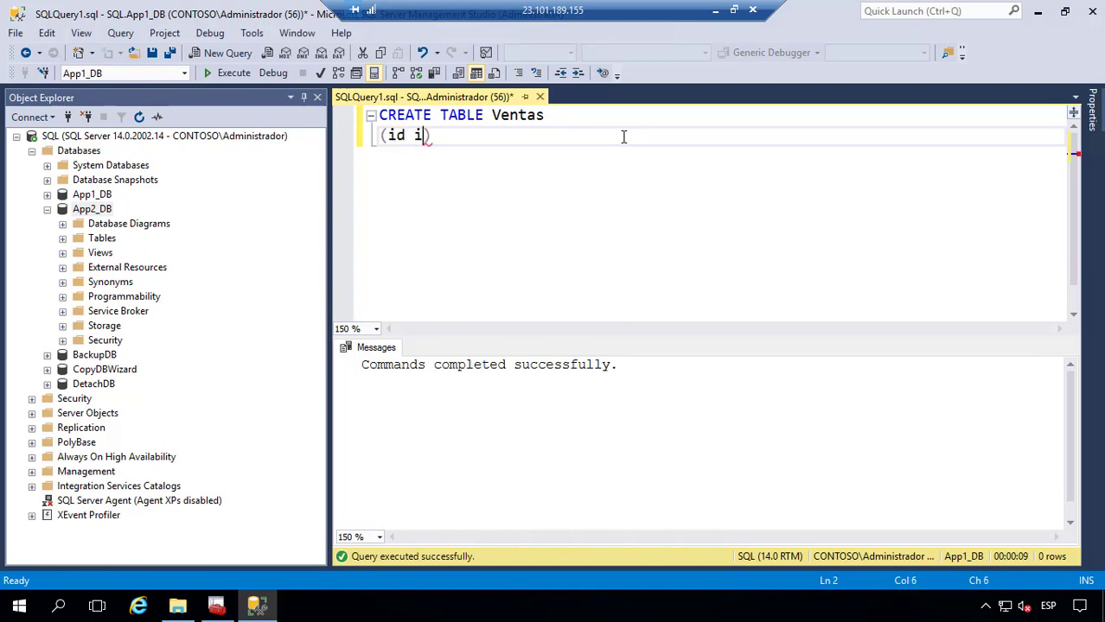
{"action": "key", "text": "Return"}
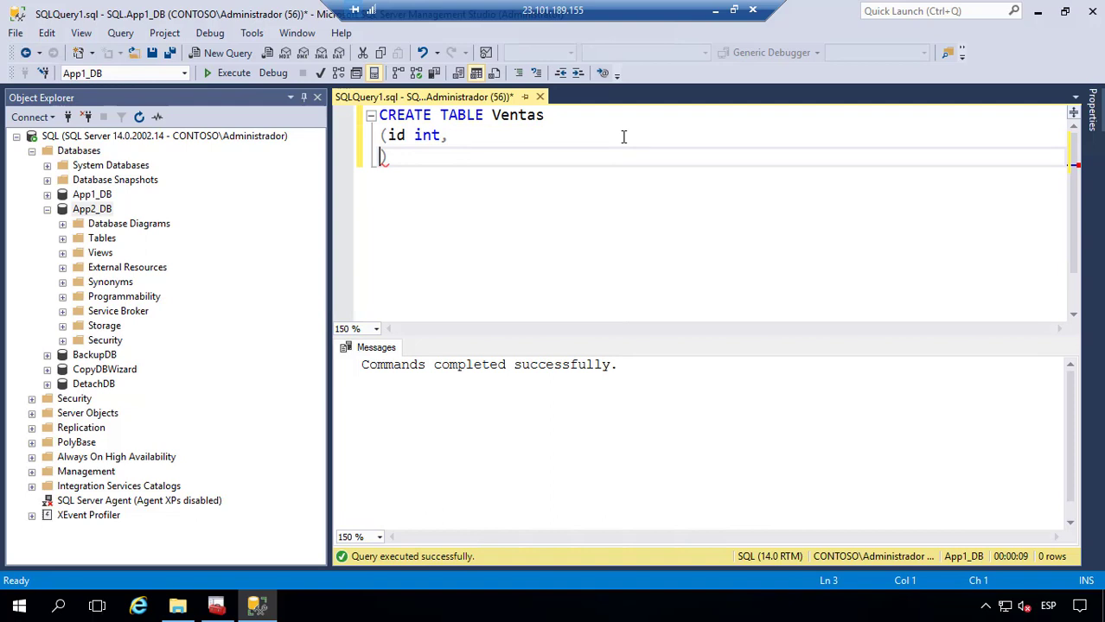
{"action": "type", "text": "valor float"}
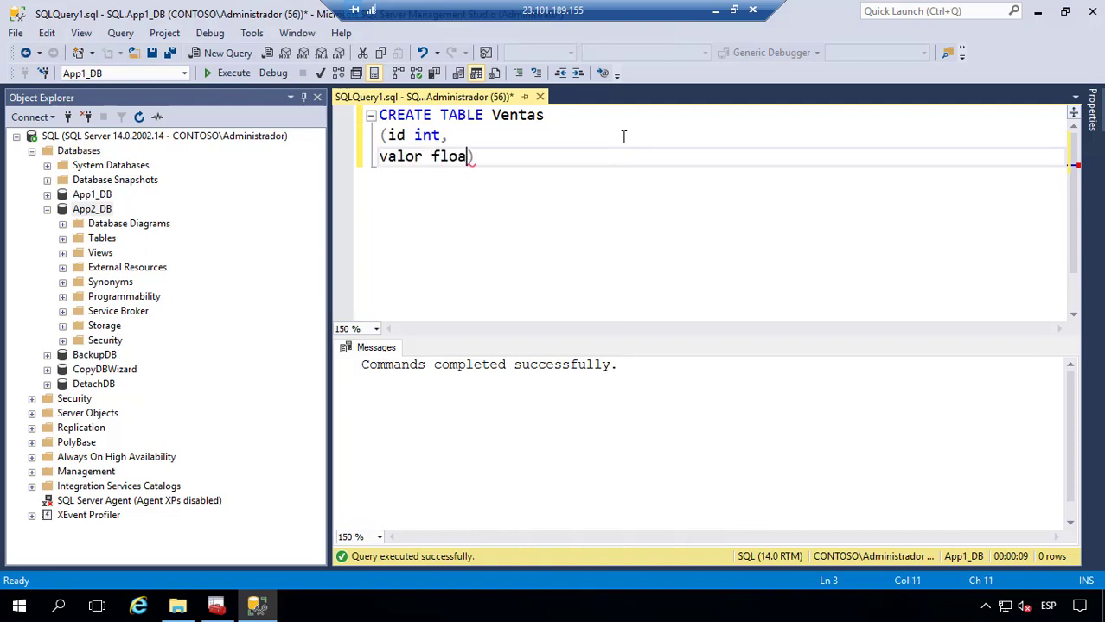
{"action": "key", "text": "End"}
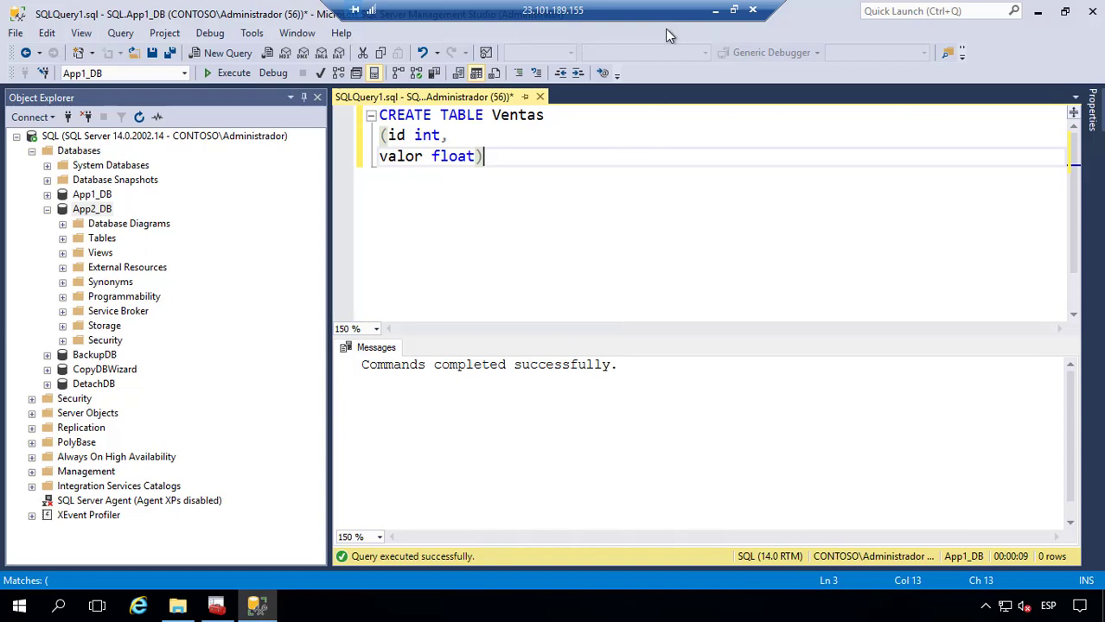
{"action": "left_click", "coordinate": [234, 74]}
In a second query, run a SELECT joining sys.indexes, sys.filegroups and sys.all_objects to list user-created tables with their filegroups.
{"action": "key", "text": "ctrl+n"}
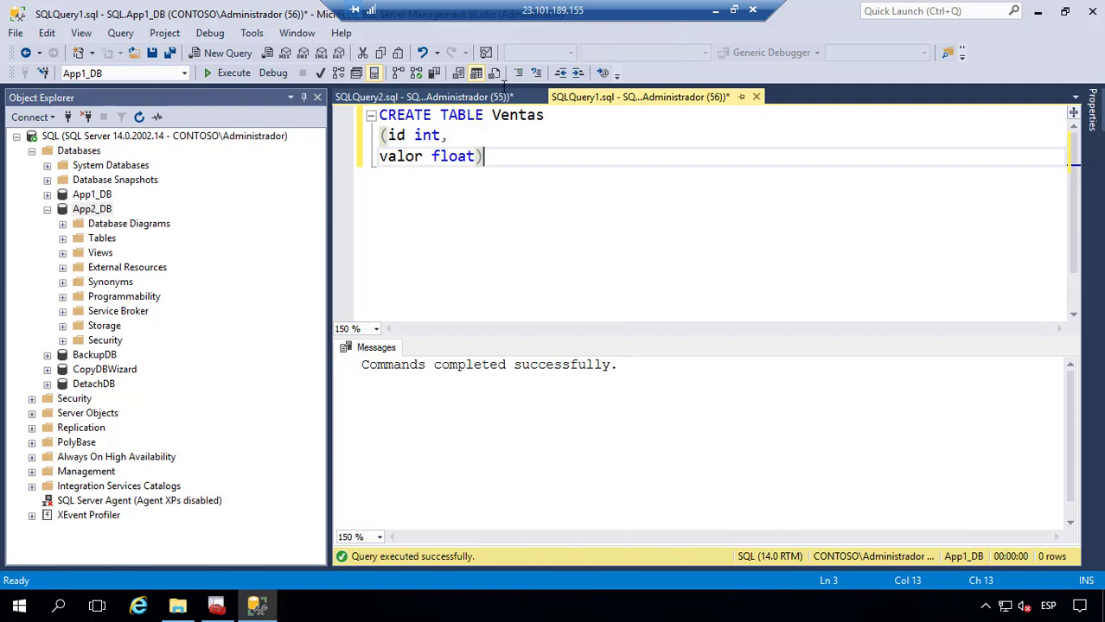
{"action": "left_click", "coordinate": [499, 98]}
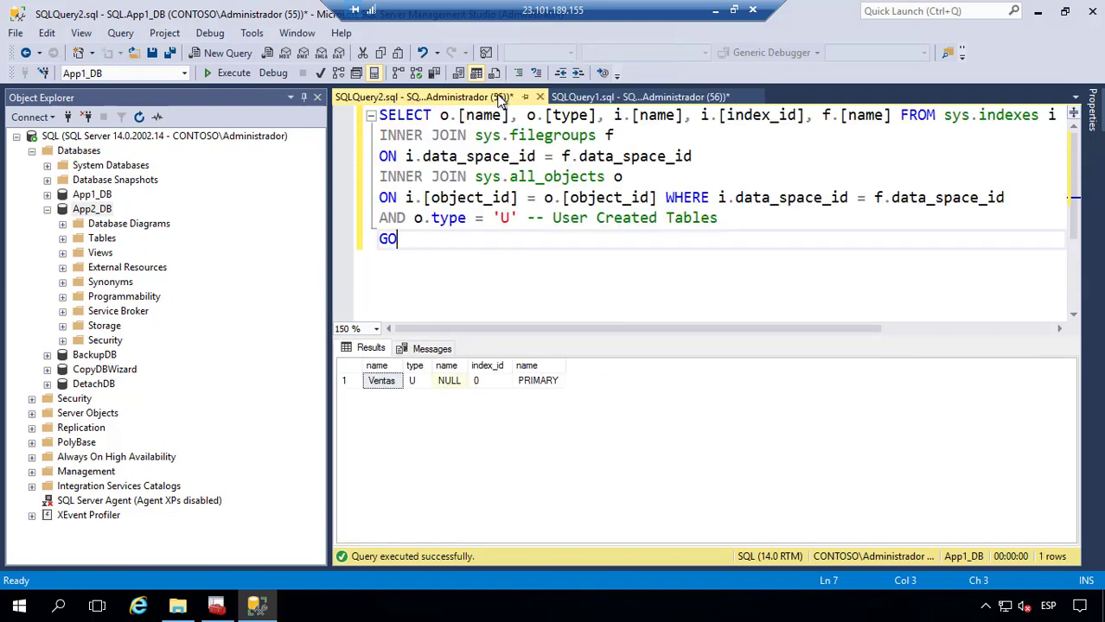
{"action": "left_click", "coordinate": [459, 176]}
{"action": "left_click", "coordinate": [242, 75]}
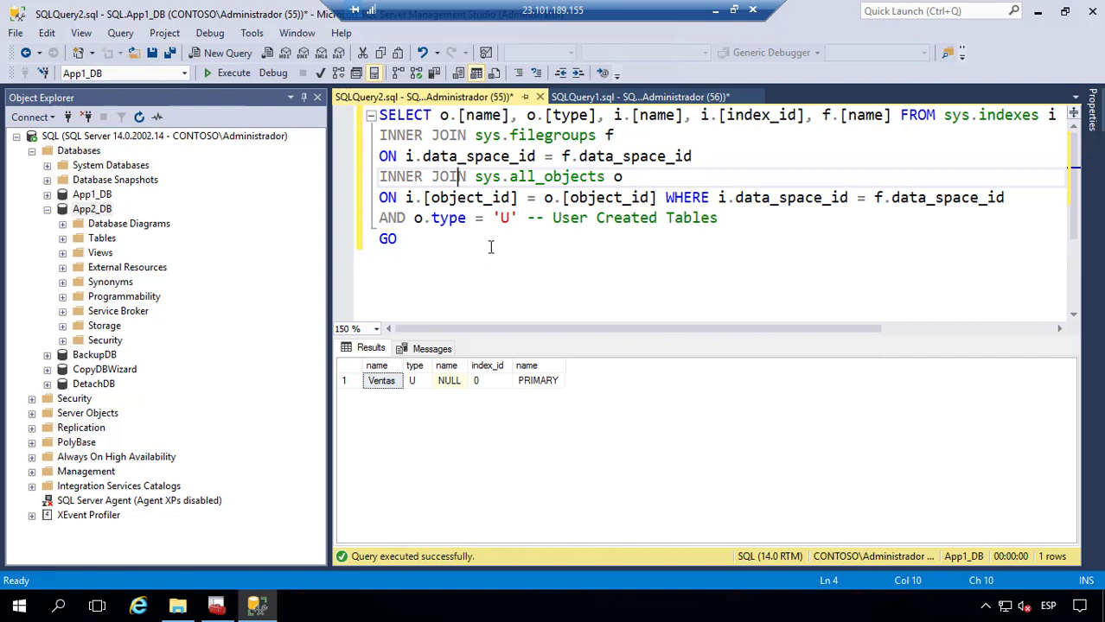
Review the query's joins on sys.filegroups and sys.all_objects and the result row for the Ventas table.
{"action": "left_click_drag", "start_coordinate": [615, 136], "coordinate": [432, 136]}
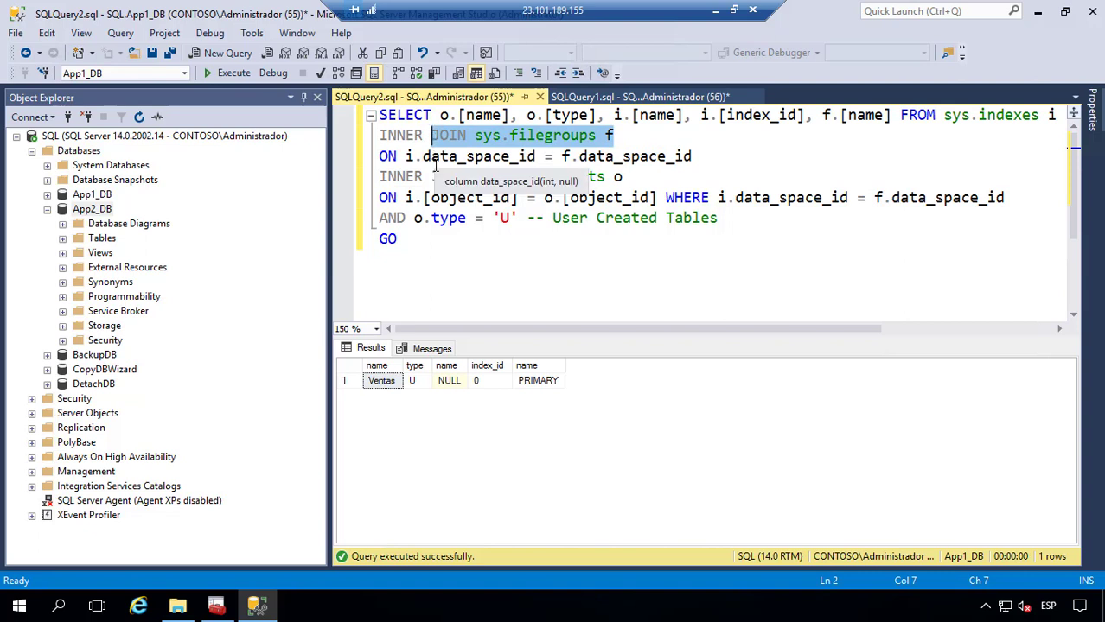
{"action": "left_click", "coordinate": [547, 178]}
{"action": "left_click_drag", "start_coordinate": [622, 177], "coordinate": [432, 182]}
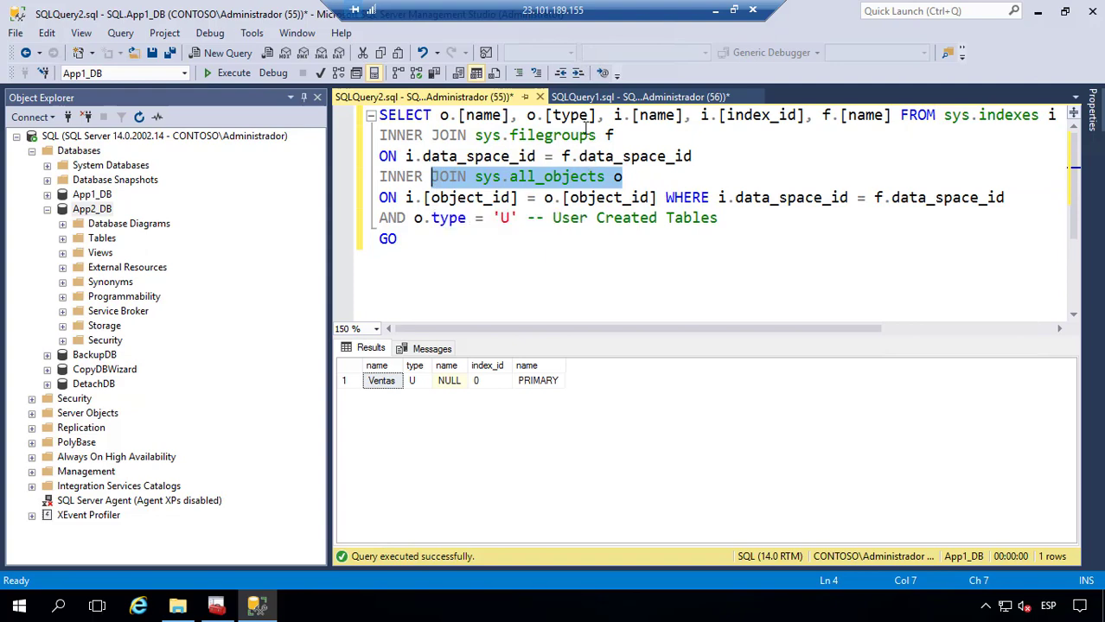
{"action": "left_click", "coordinate": [379, 382]}
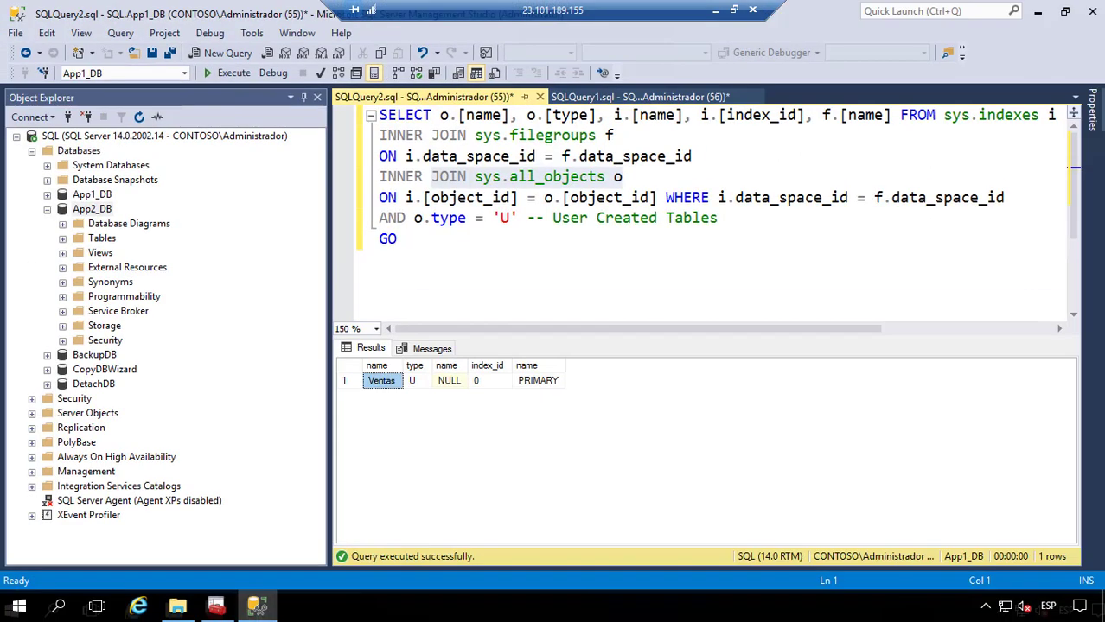
{"action": "left_click", "coordinate": [489, 316]}
In the first query, below the Ventas statement, start a create table statement for a table named VentasHistoricas.
{"action": "left_click", "coordinate": [593, 98]}
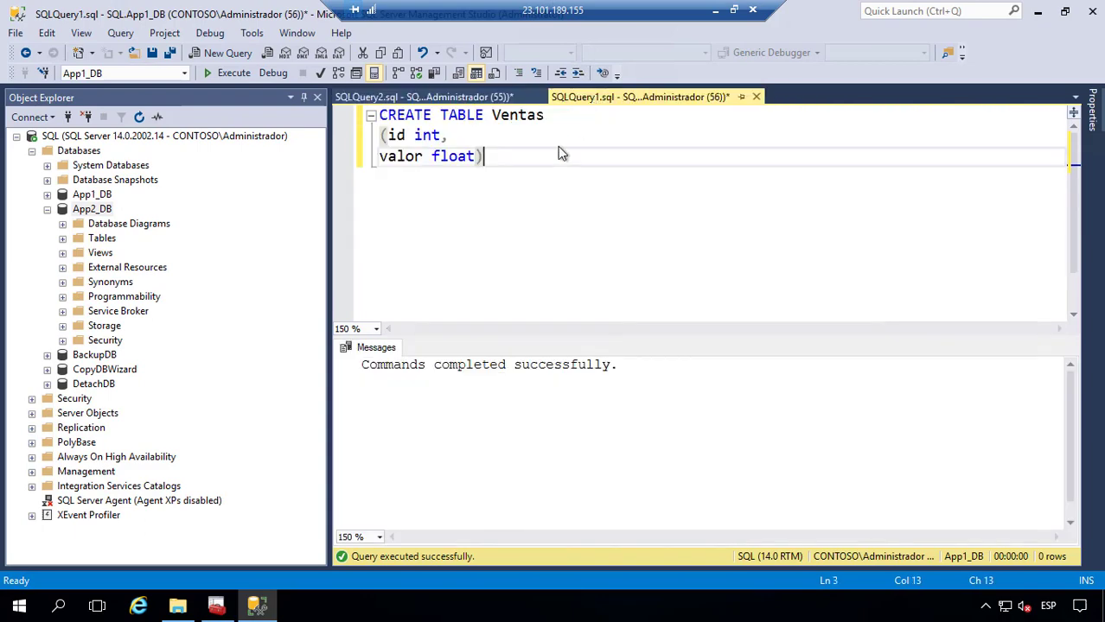
{"action": "key", "text": "Return"}
{"action": "key", "text": "Return"}
{"action": "key", "text": "Return"}
{"action": "type", "text": "c"}
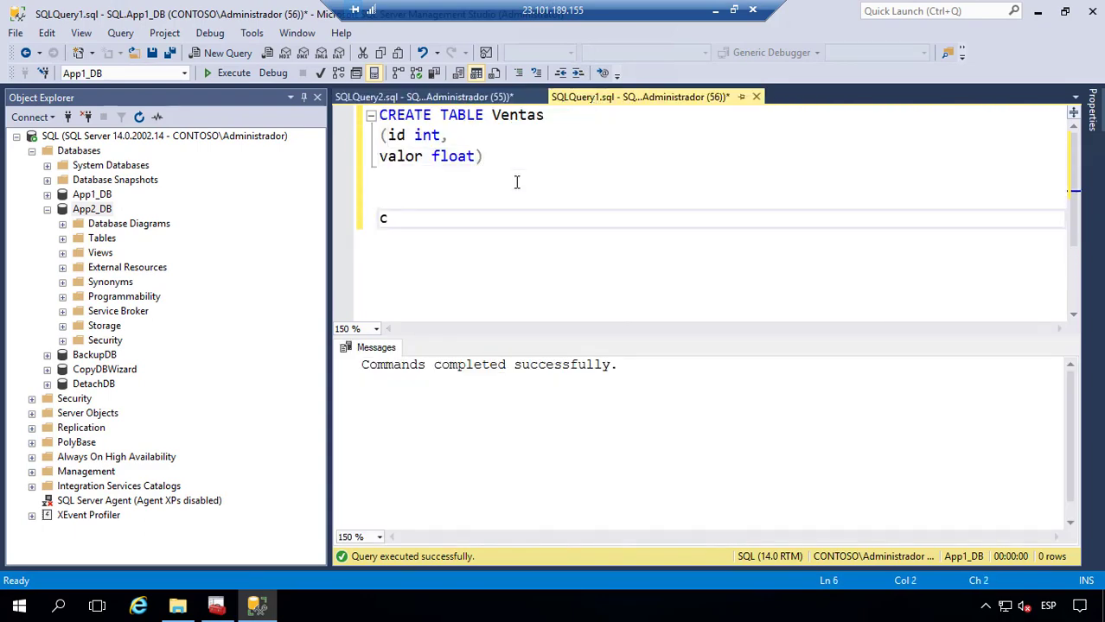
{"action": "type", "text": "reate table "}
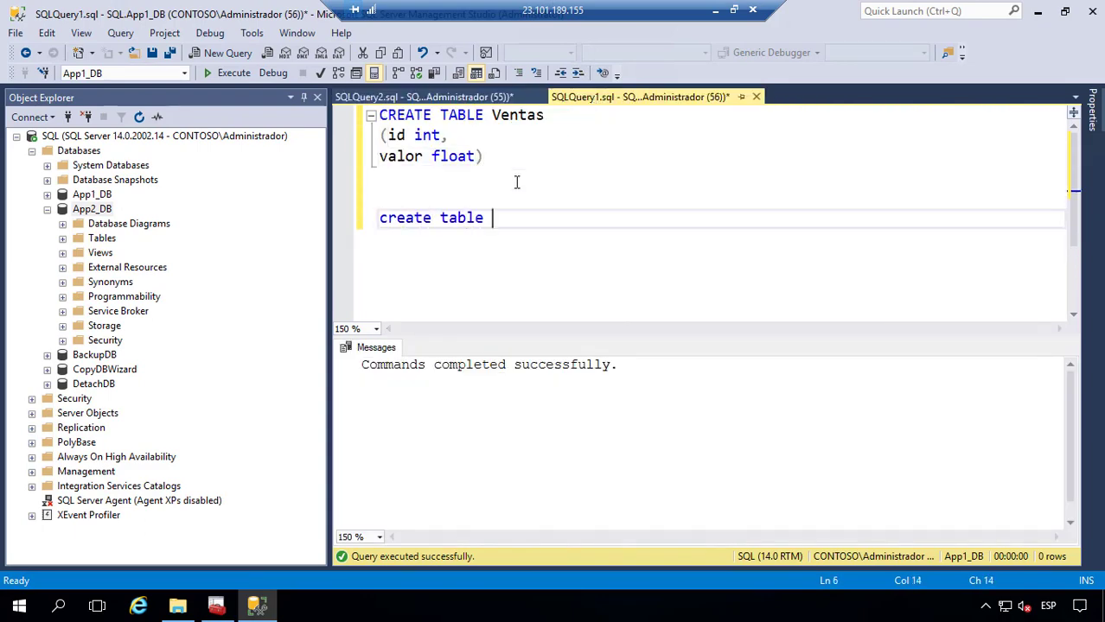
{"action": "type", "text": "VentasHistoricas"}
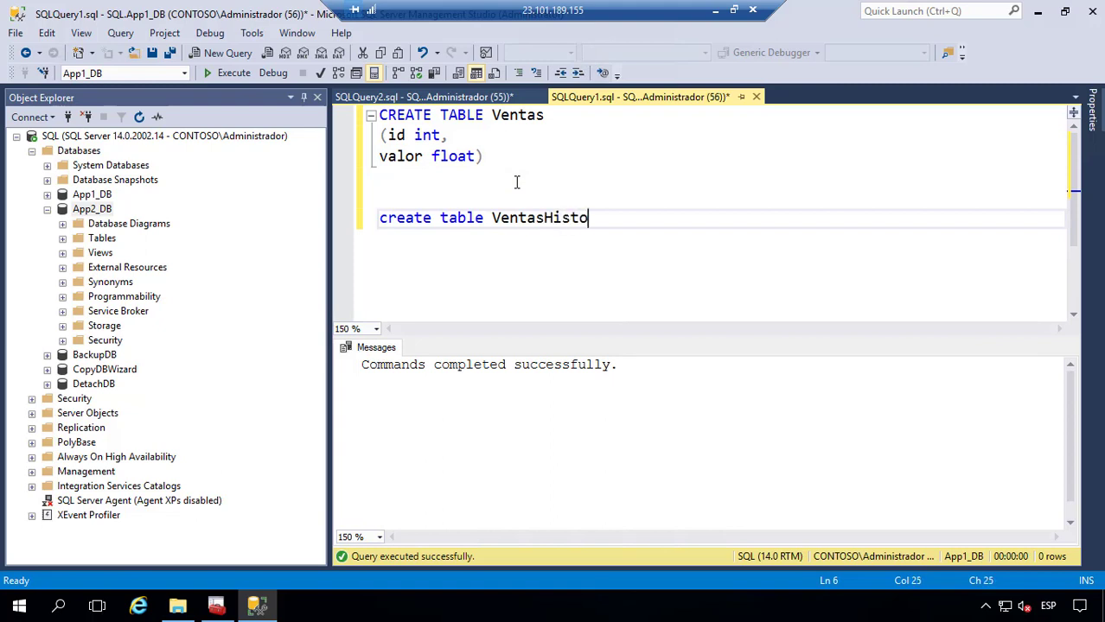
{"action": "key", "text": "Return"}
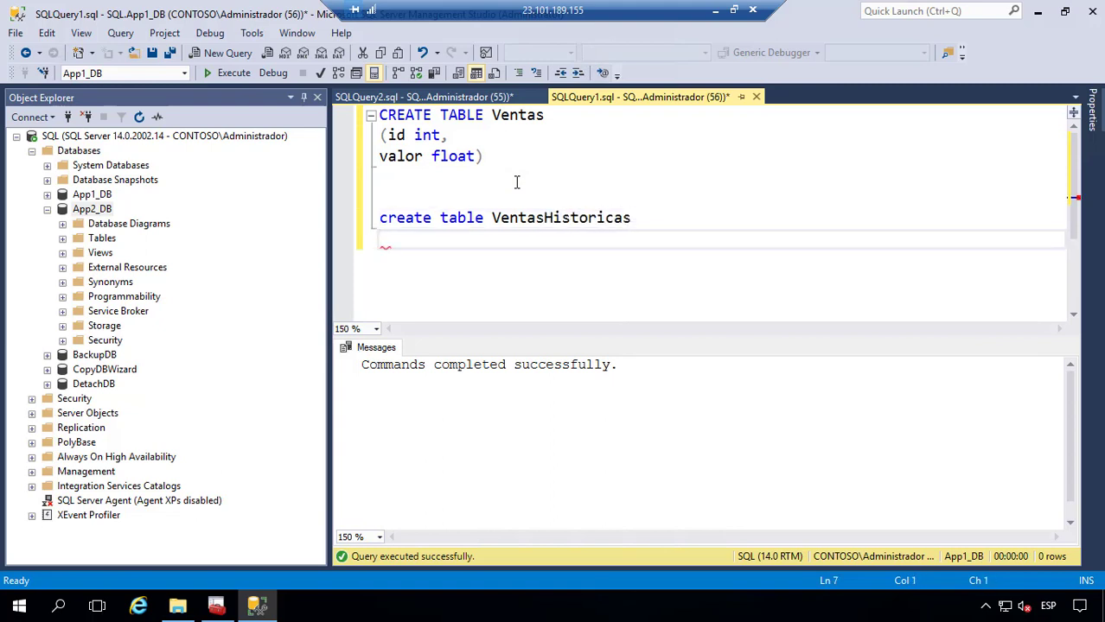
Define the VentasHistoricas columns id int, Valor float and fecha date, and select the whole statement.
{"action": "type", "text": "()"}
{"action": "key", "text": "Left"}
{"action": "type", "text": "id int,"}
{"action": "key", "text": "Return"}
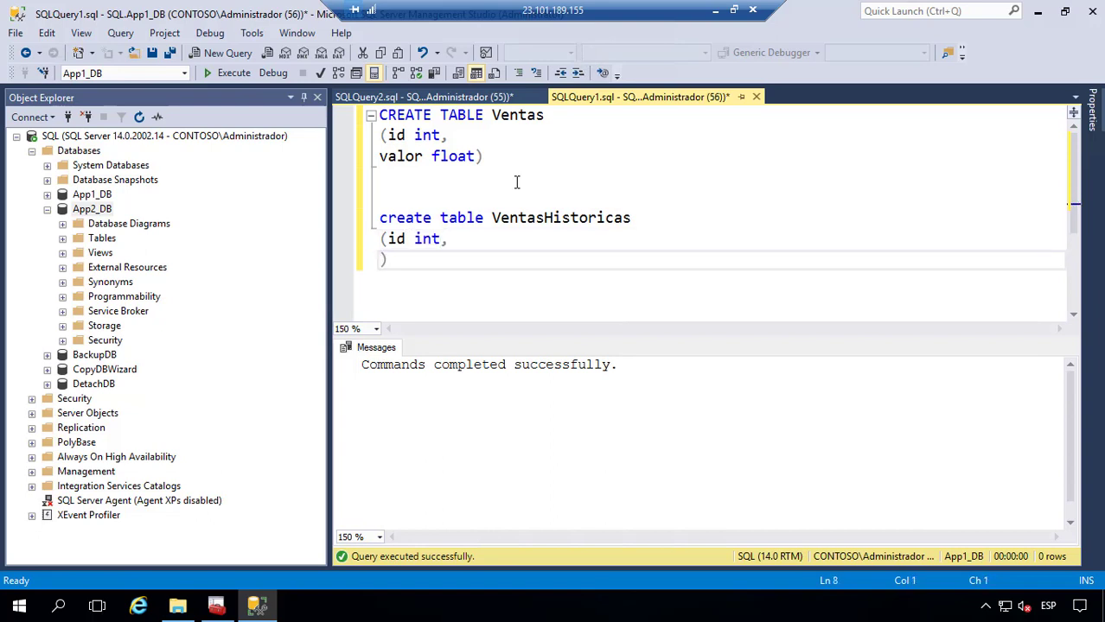
{"action": "type", "text": "Valor f"}
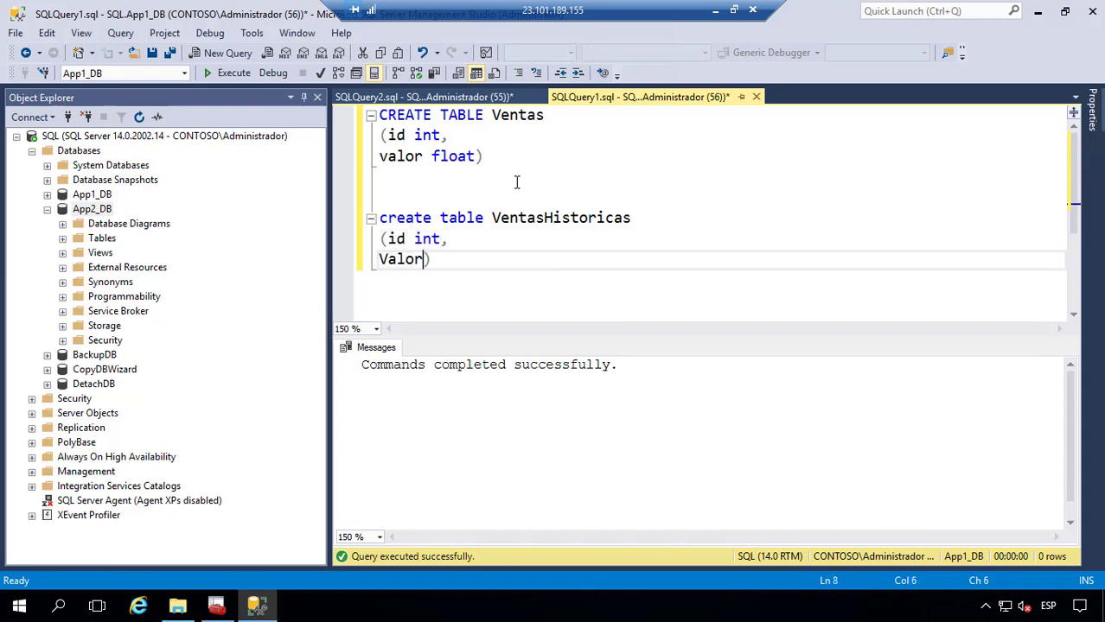
{"action": "type", "text": "loat,"}
{"action": "key", "text": "Return"}
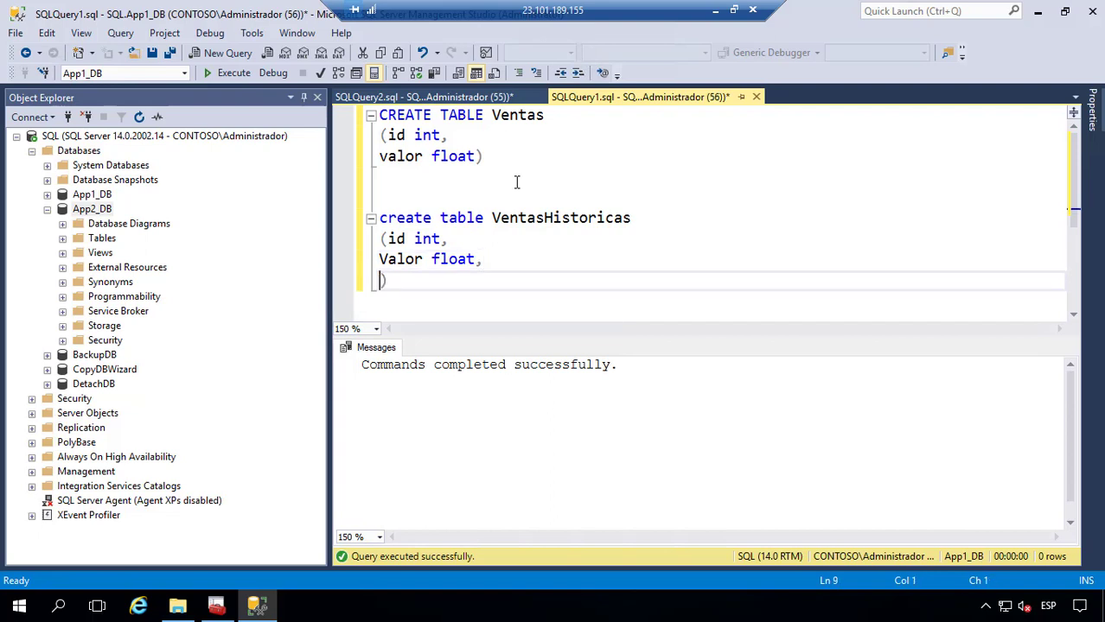
{"action": "type", "text": "fecha date"}
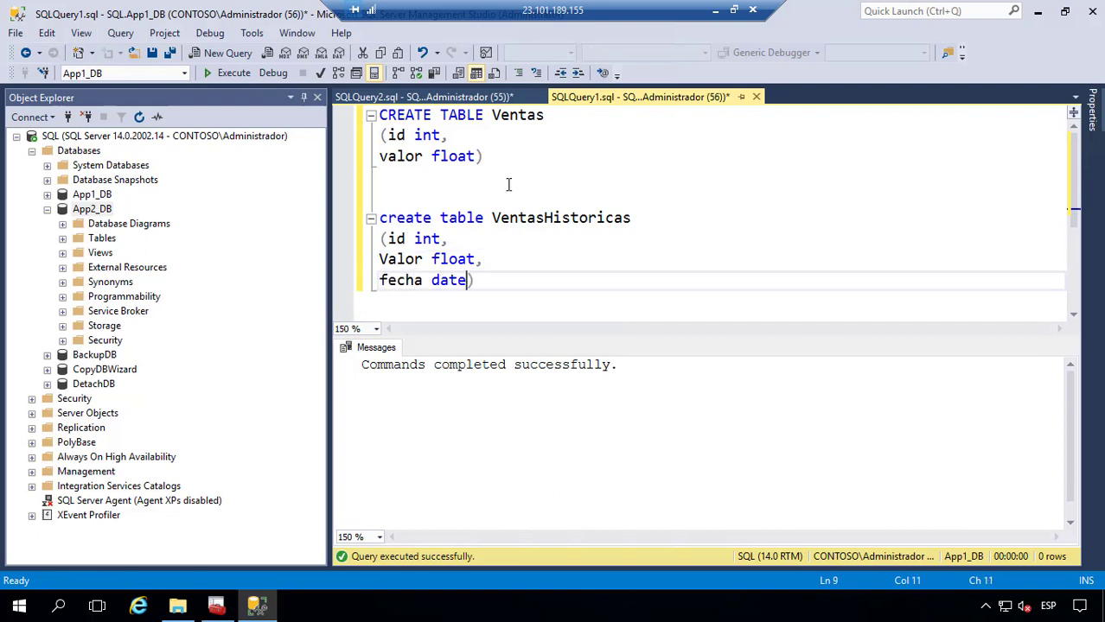
{"action": "left_click_drag", "start_coordinate": [518, 282], "coordinate": [372, 220]}
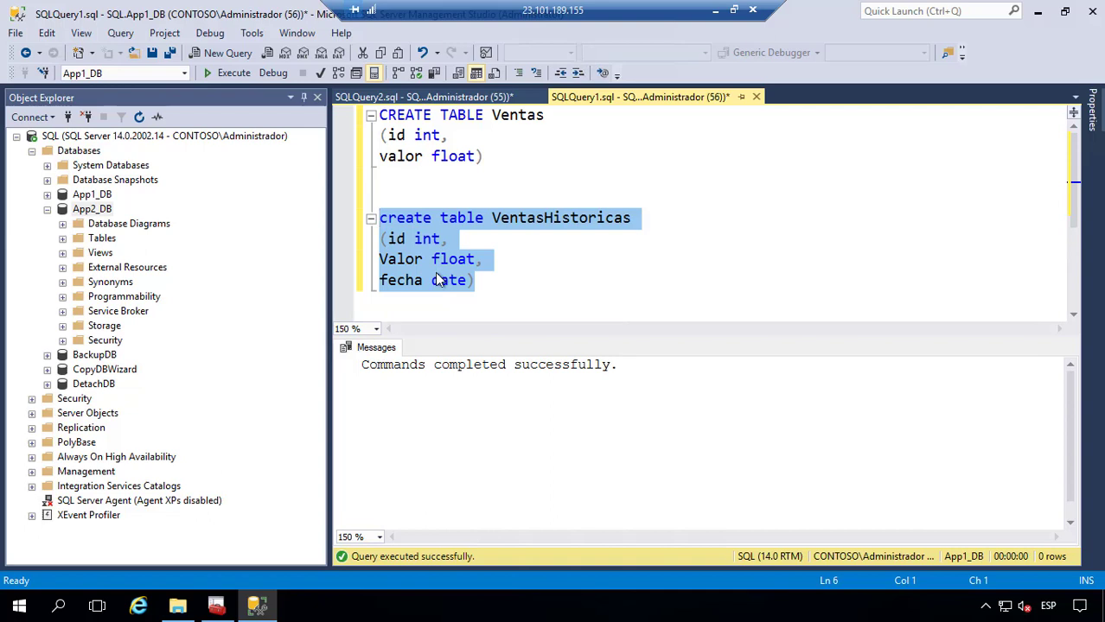
Check the filegroup names in the App2_DB database properties and close them without changes.
{"action": "left_click", "coordinate": [93, 209]}
{"action": "right_click", "coordinate": [95, 211]}
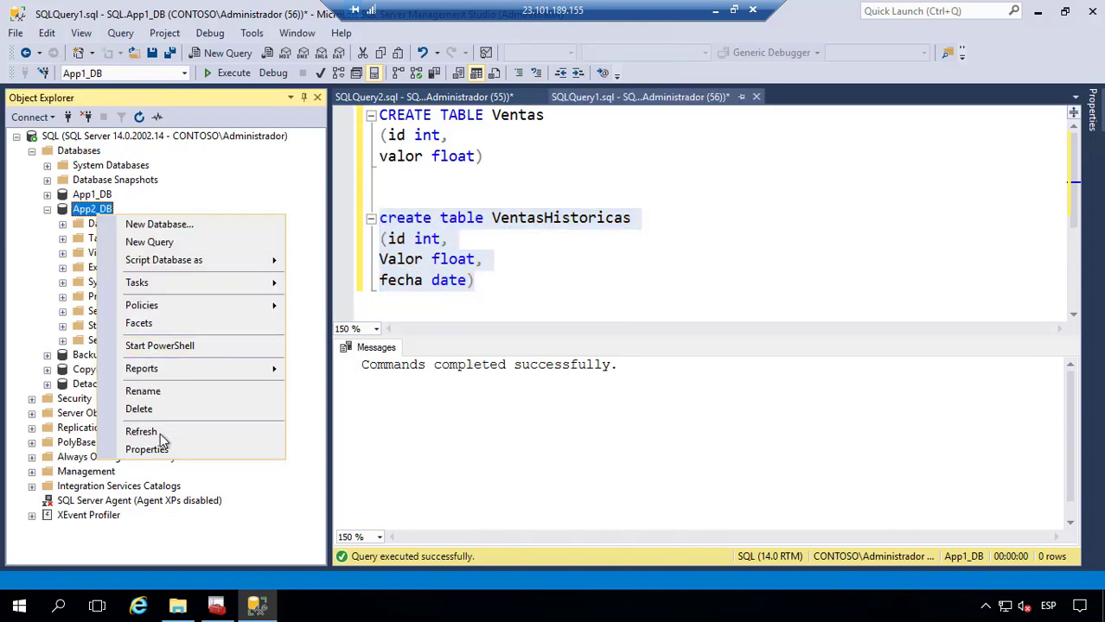
{"action": "left_click", "coordinate": [156, 449]}
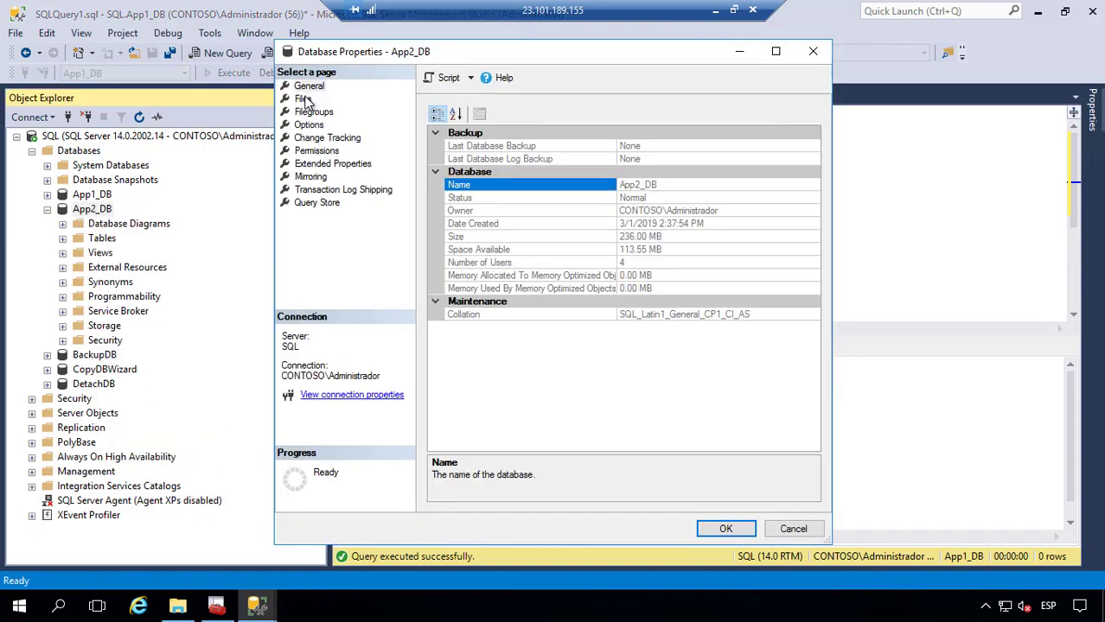
{"action": "left_click", "coordinate": [311, 112]}
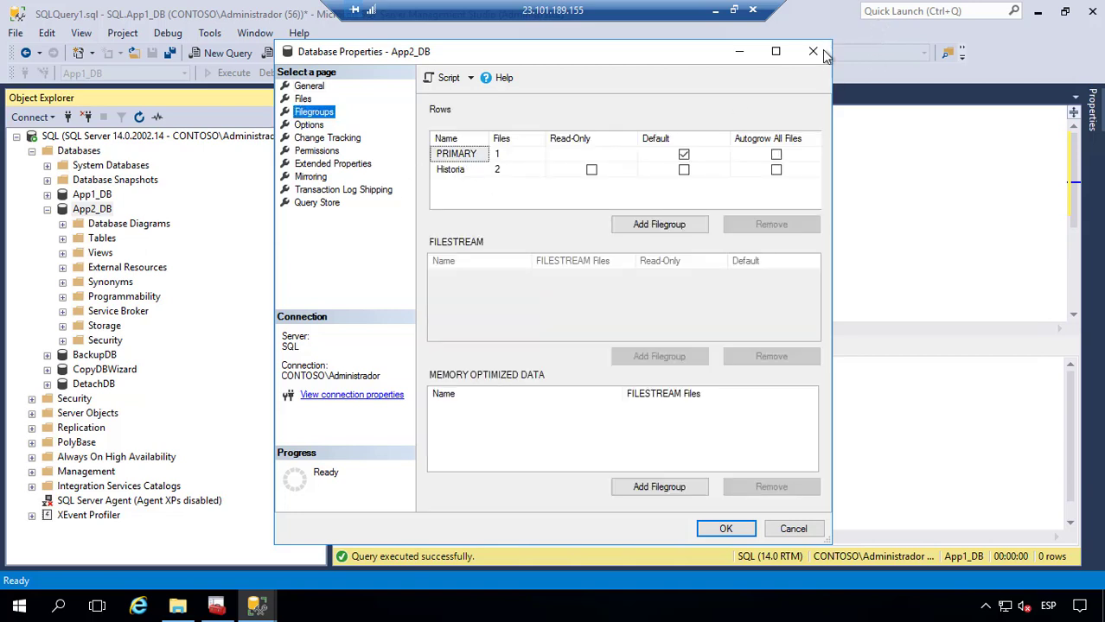
{"action": "left_click", "coordinate": [457, 183]}
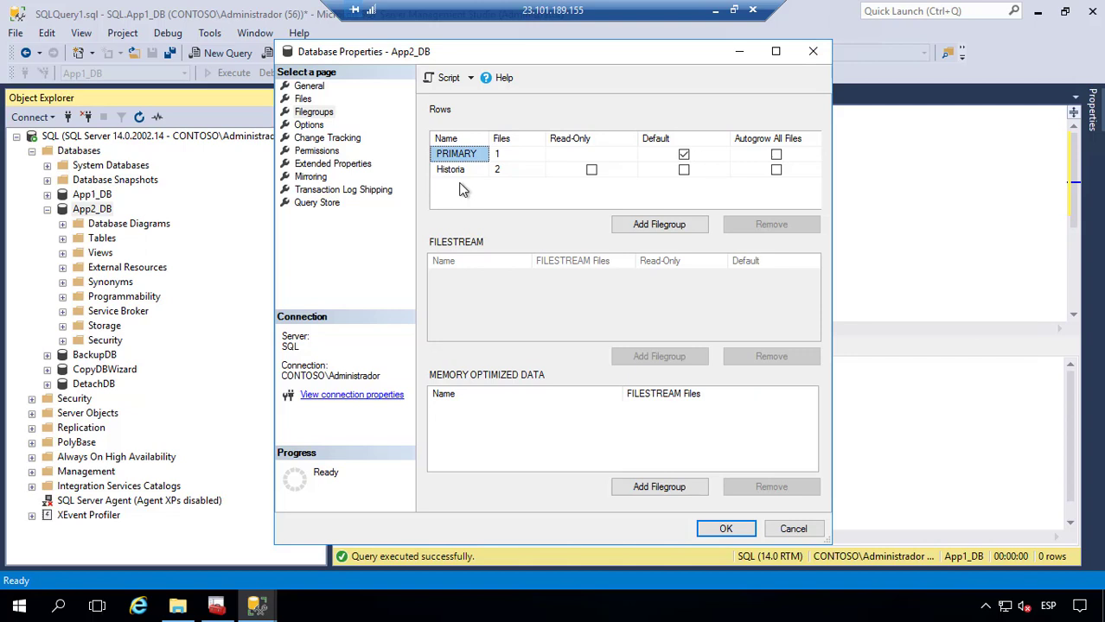
{"action": "left_click", "coordinate": [792, 528]}
Append ON Historia to the VentasHistoricas statement and try to execute only that statement.
{"action": "left_click", "coordinate": [509, 291]}
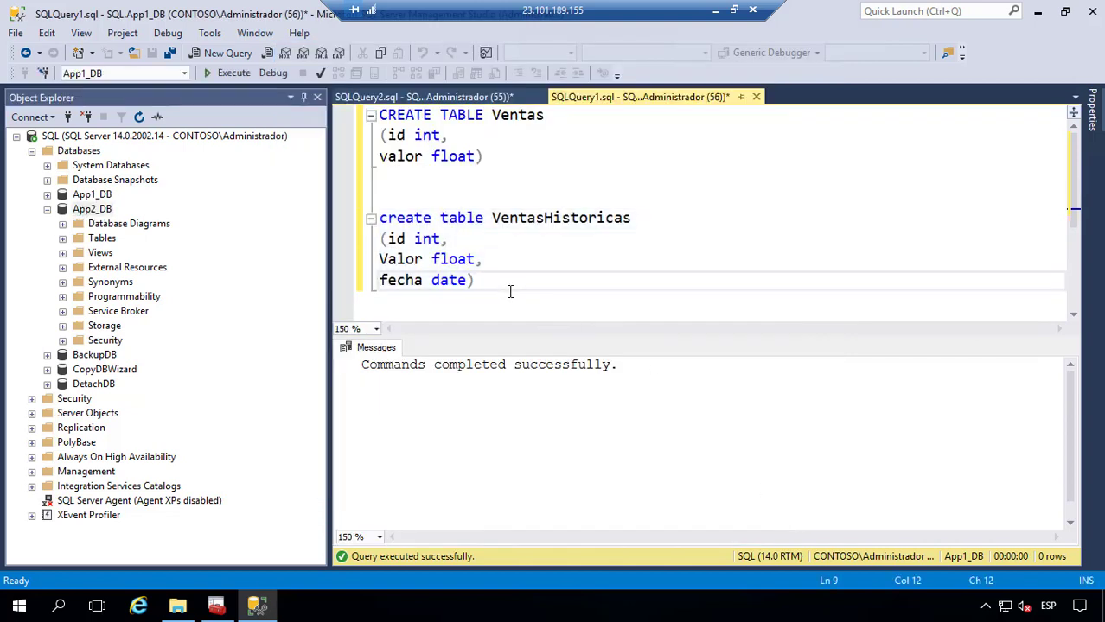
{"action": "type", "text": "ON Historia"}
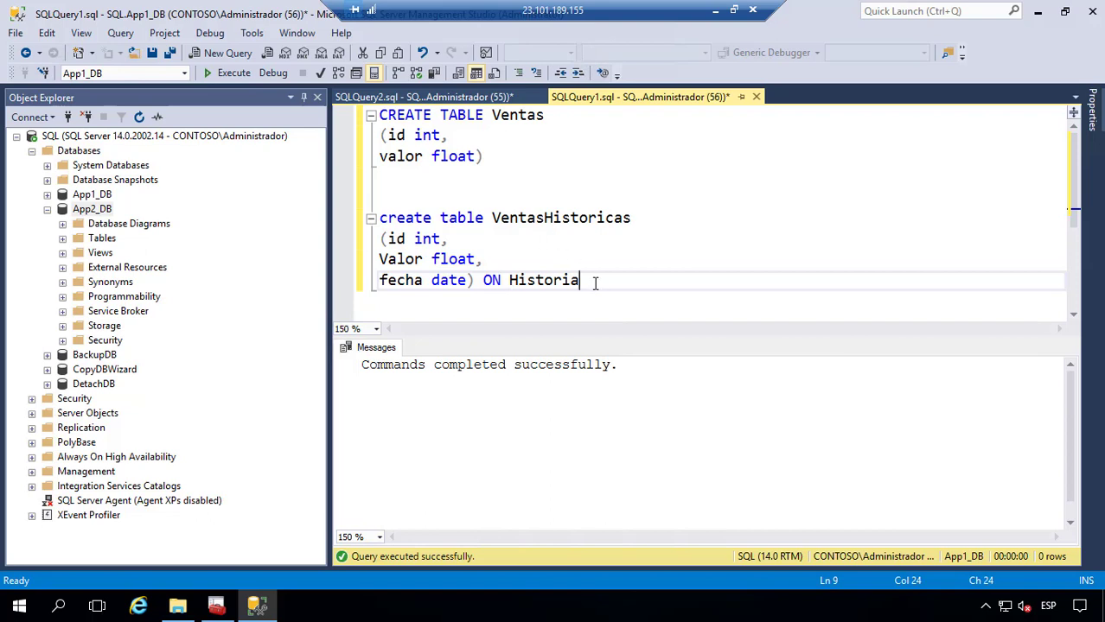
{"action": "left_click_drag", "start_coordinate": [594, 281], "coordinate": [372, 216]}
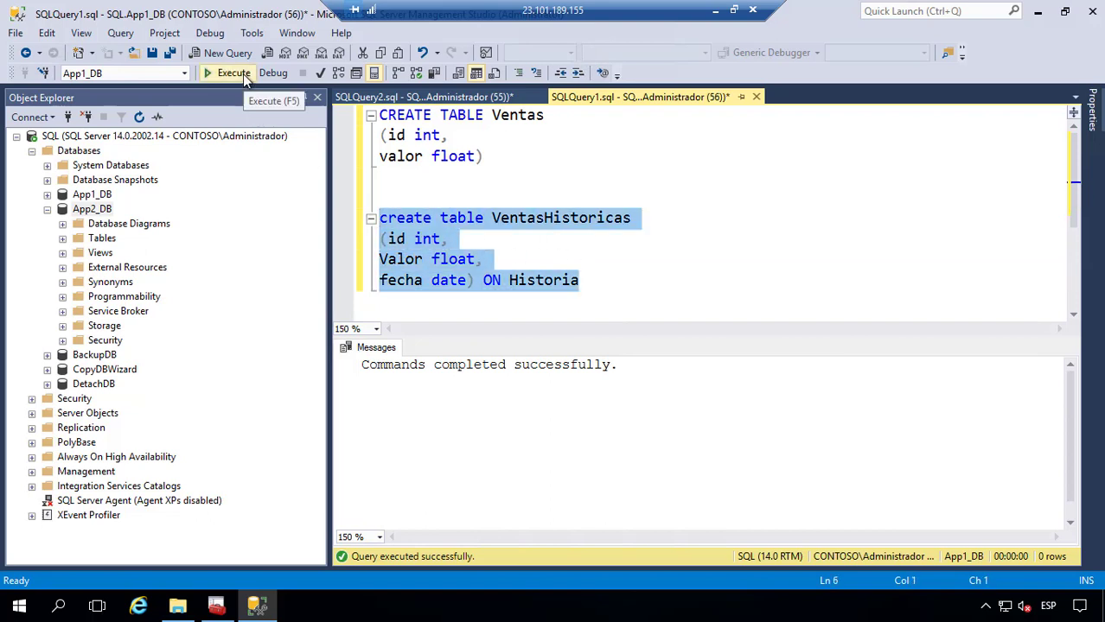
{"action": "left_click", "coordinate": [241, 74]}
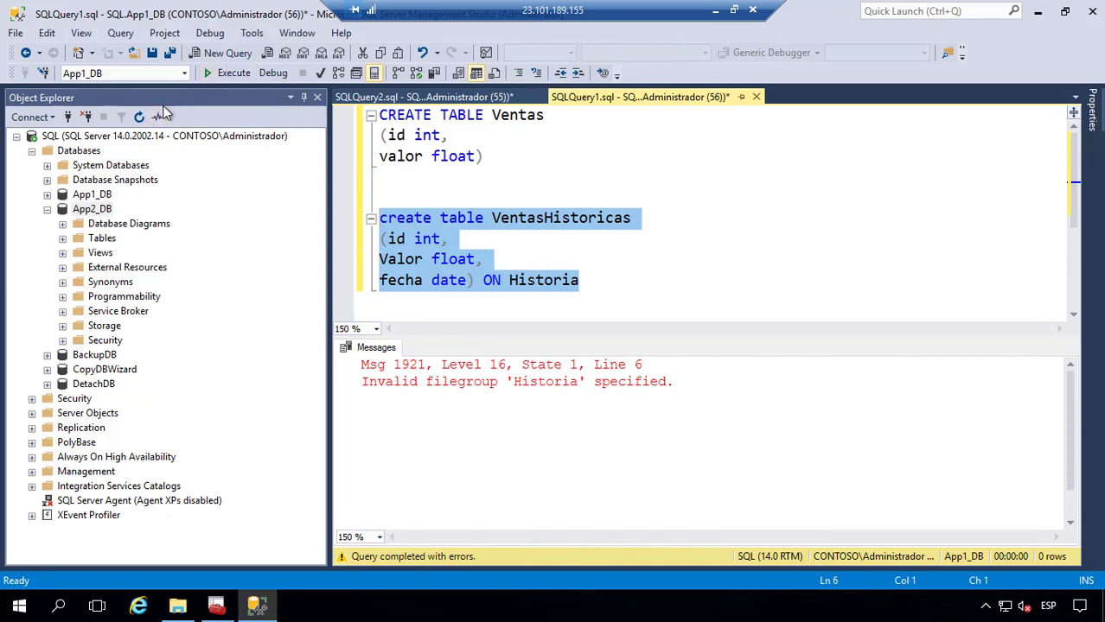
Switch the query to the App2_DB database and execute the Ventas and VentasHistoricas statements one after the other.
{"action": "left_click", "coordinate": [184, 73]}
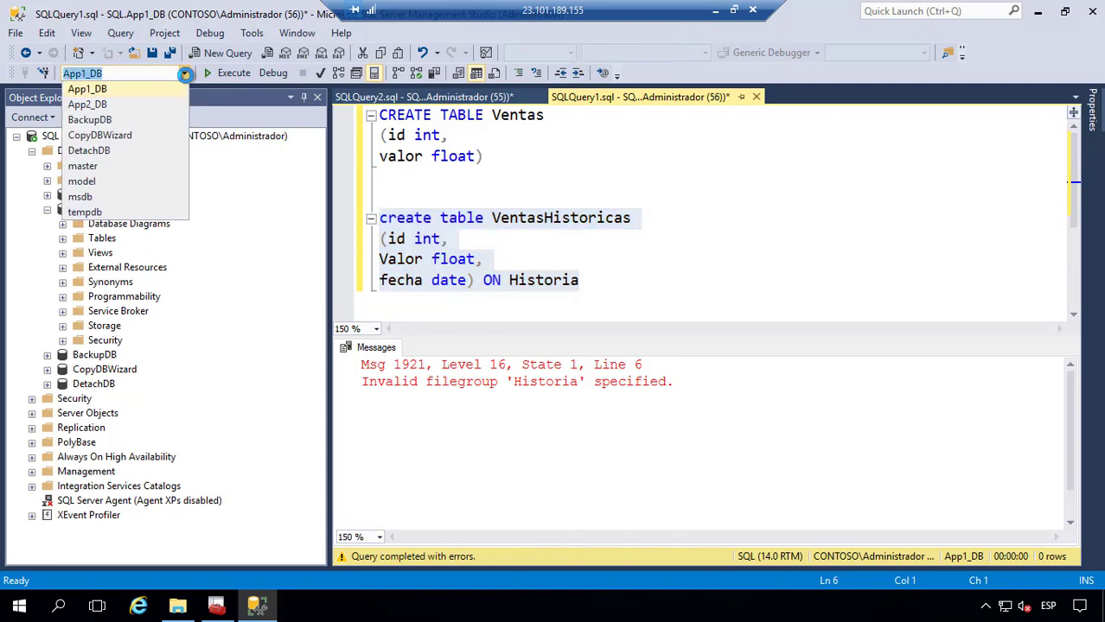
{"action": "left_click", "coordinate": [87, 104]}
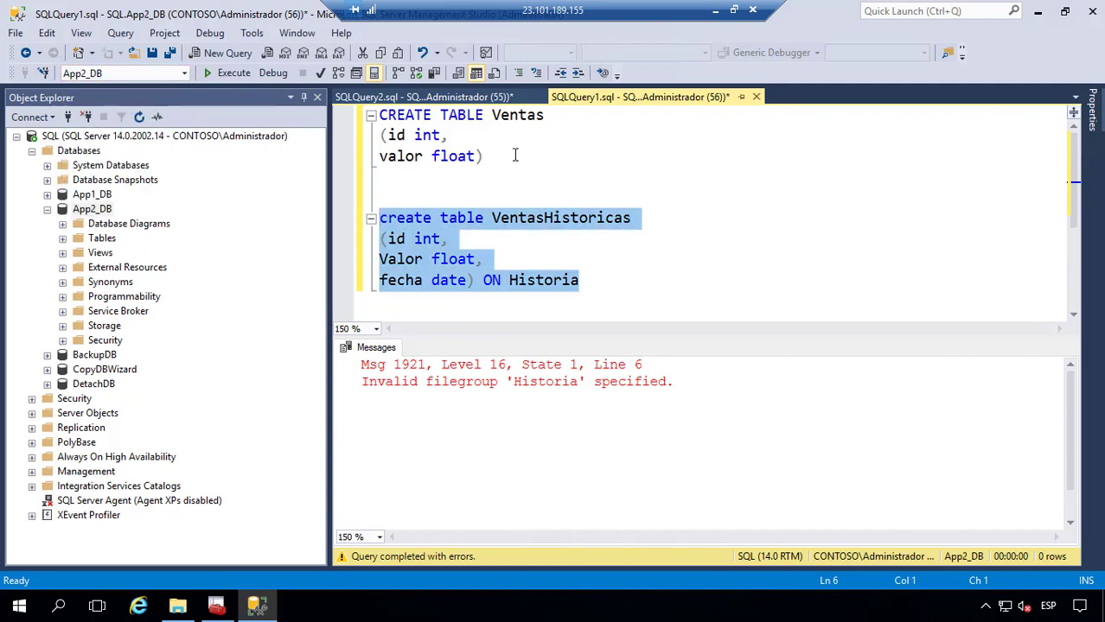
{"action": "left_click_drag", "start_coordinate": [484, 156], "coordinate": [346, 100]}
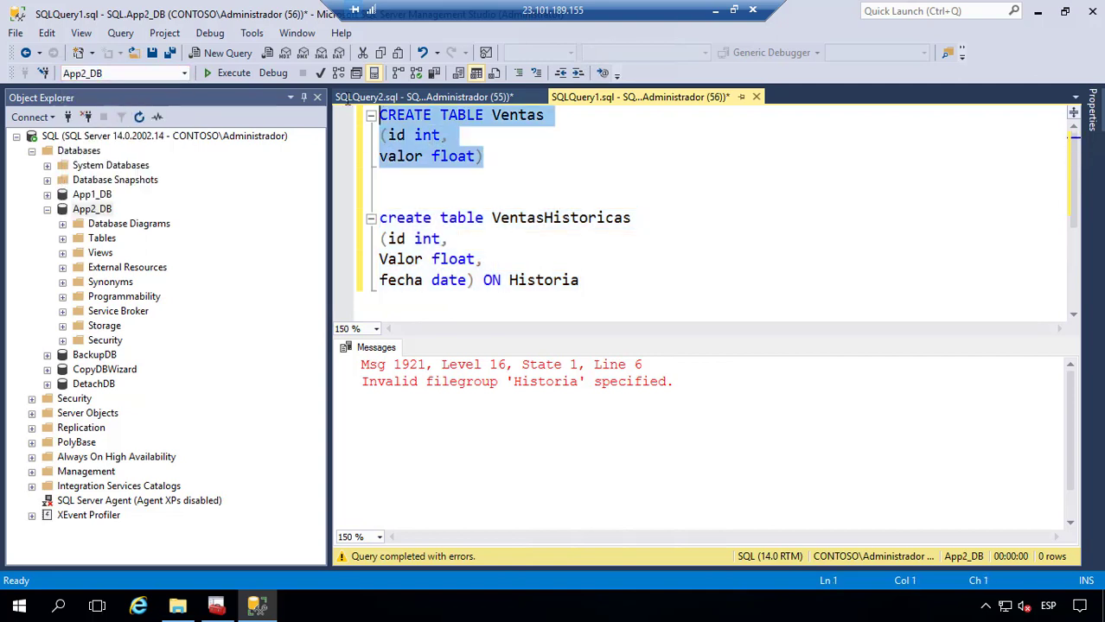
{"action": "left_click", "coordinate": [233, 72]}
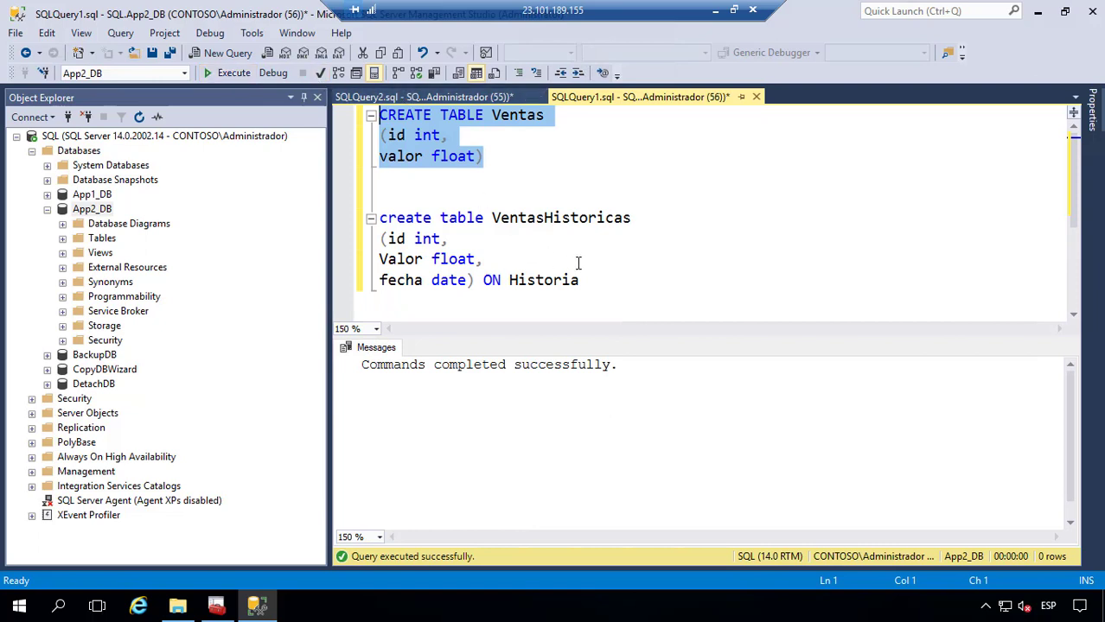
{"action": "left_click_drag", "start_coordinate": [586, 278], "coordinate": [372, 216]}
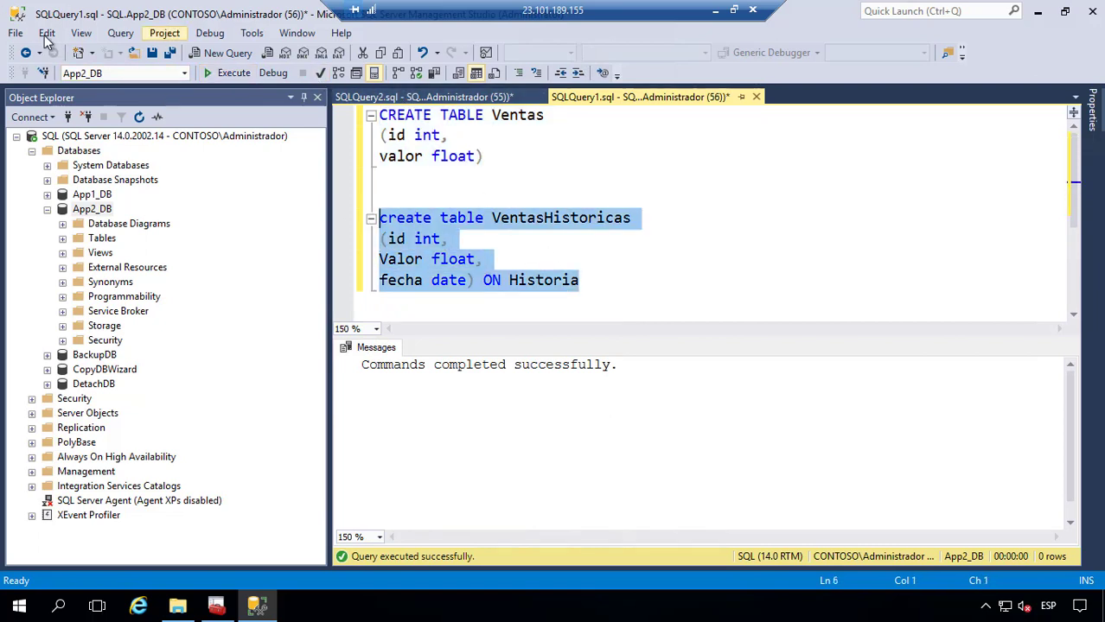
{"action": "left_click", "coordinate": [233, 74]}
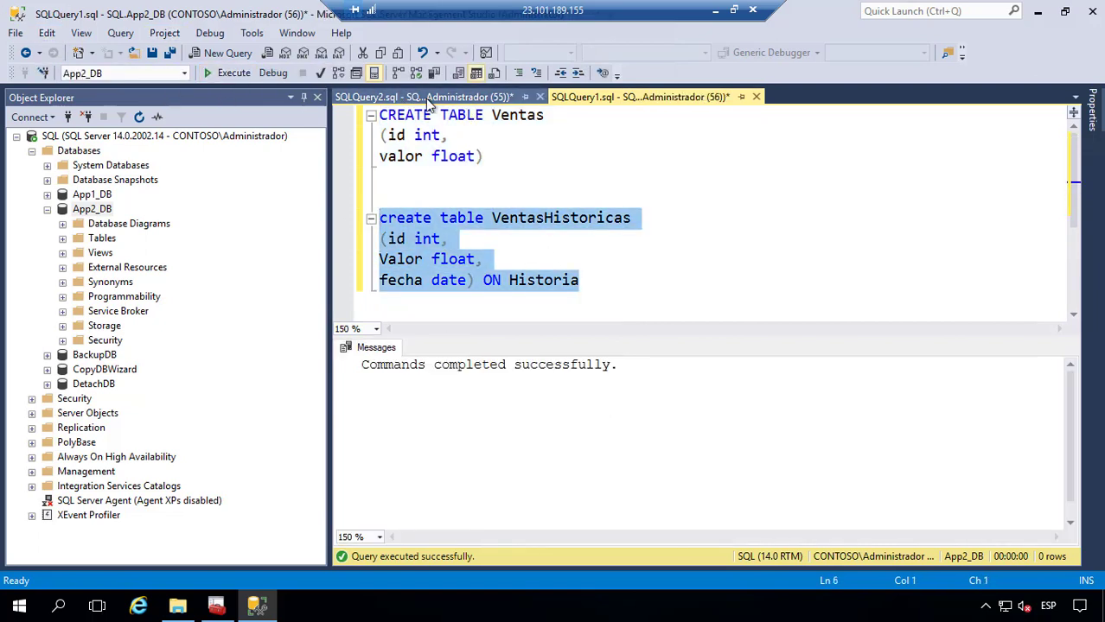
Switch the filegroup listing query to the App2_DB database and execute it again.
{"action": "left_click", "coordinate": [421, 97]}
{"action": "left_click", "coordinate": [422, 135]}
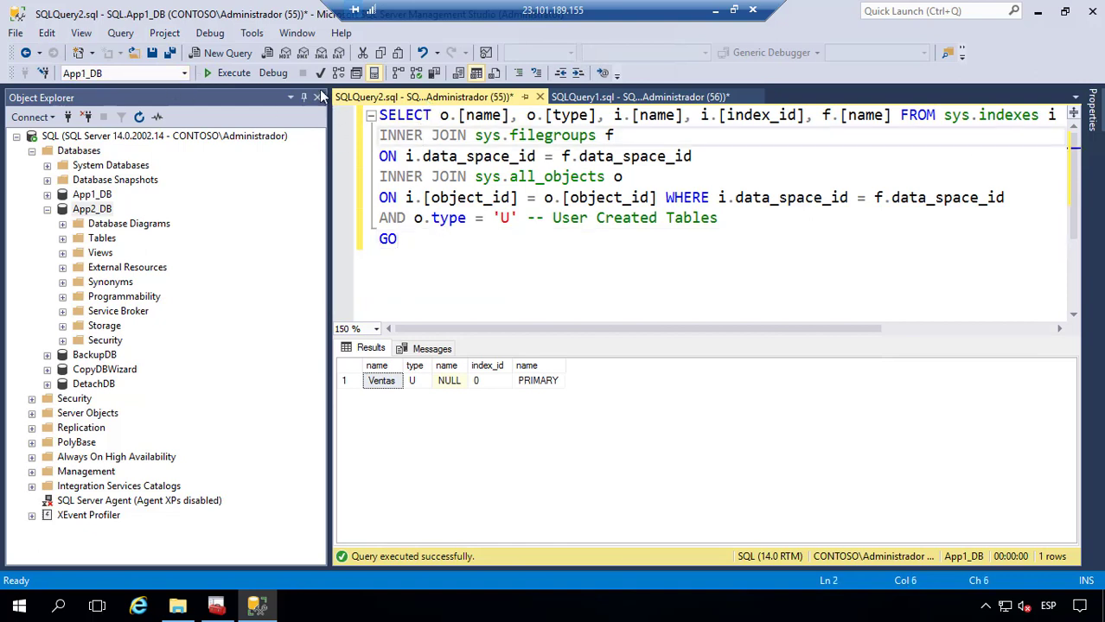
{"action": "left_click", "coordinate": [448, 216]}
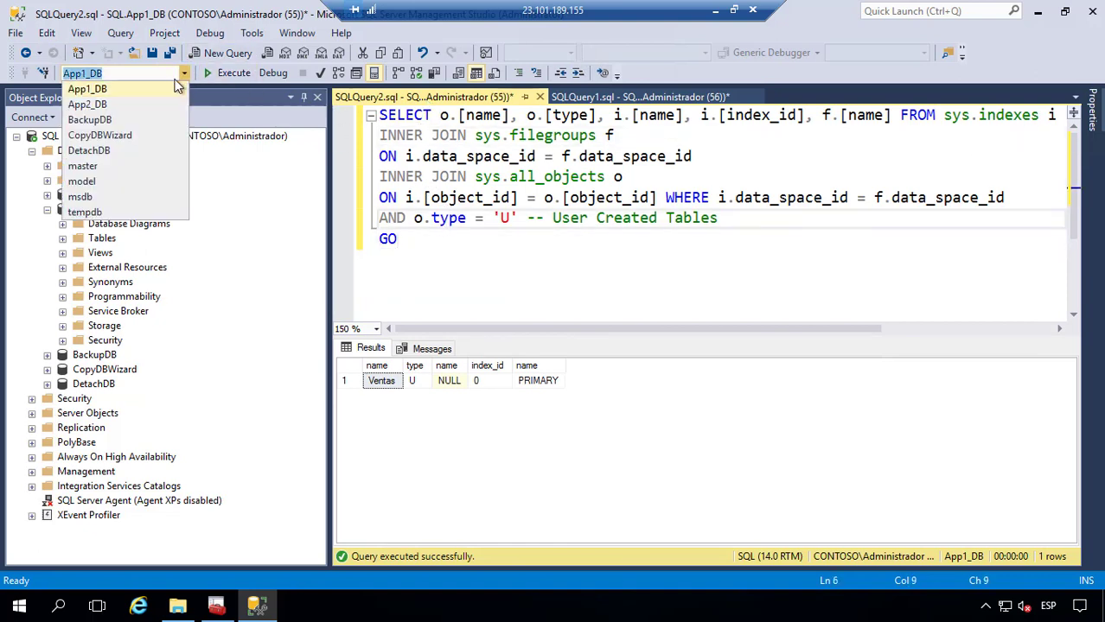
{"action": "left_click", "coordinate": [184, 74]}
{"action": "left_click", "coordinate": [140, 106]}
{"action": "left_click", "coordinate": [228, 73]}
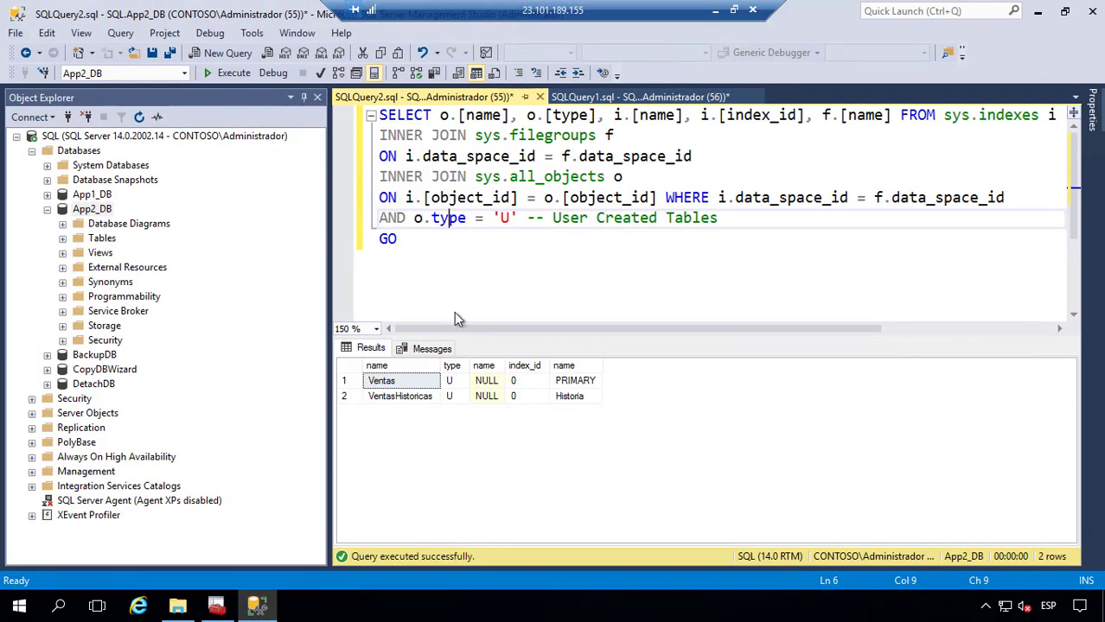
Return to the table creation query and review the filegroups and database files in the App2_DB properties.
{"action": "left_click", "coordinate": [640, 97]}
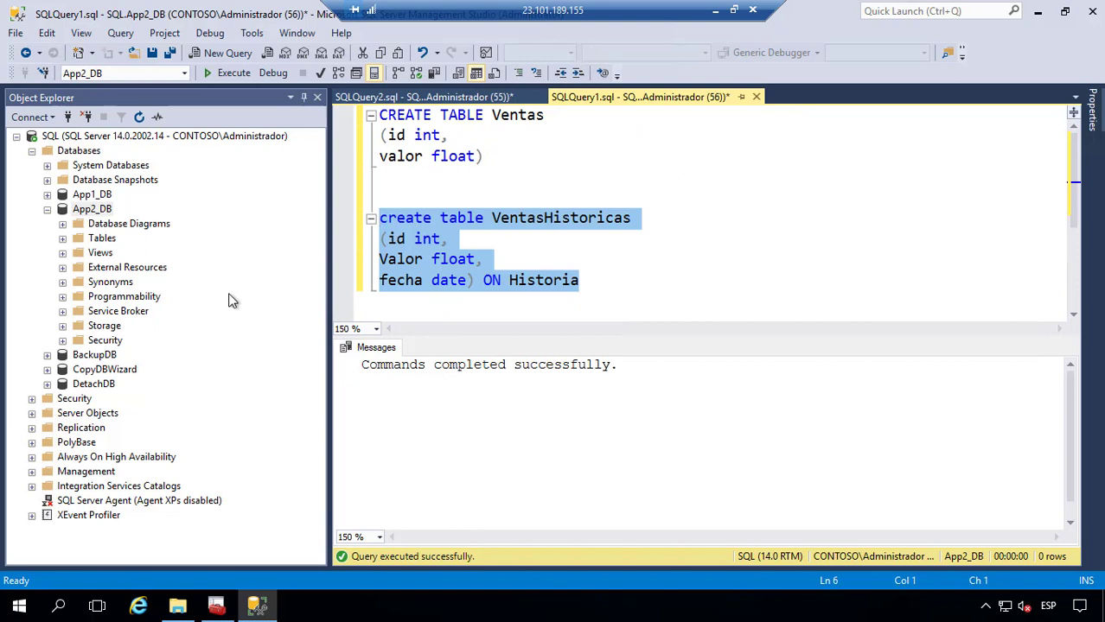
{"action": "right_click", "coordinate": [84, 212]}
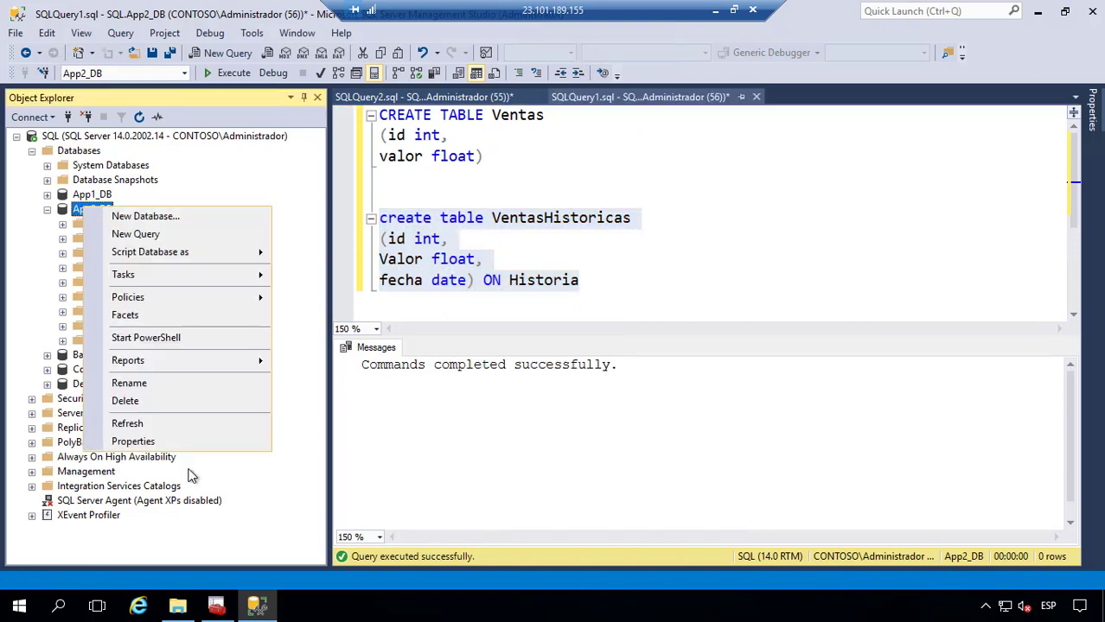
{"action": "left_click", "coordinate": [139, 442]}
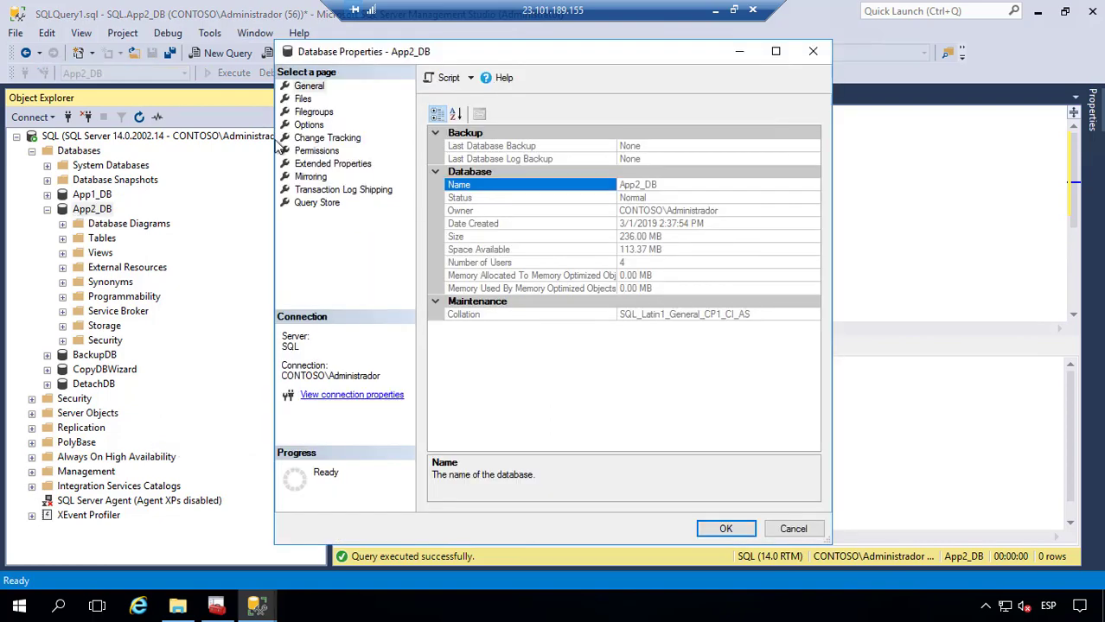
{"action": "left_click", "coordinate": [310, 113]}
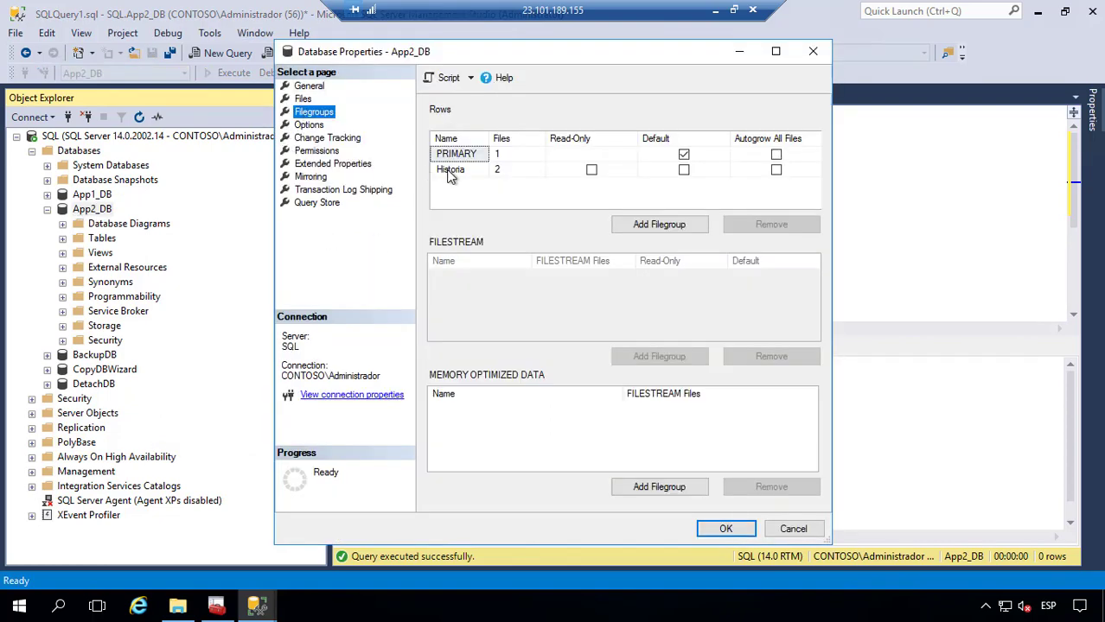
{"action": "left_click", "coordinate": [302, 98]}
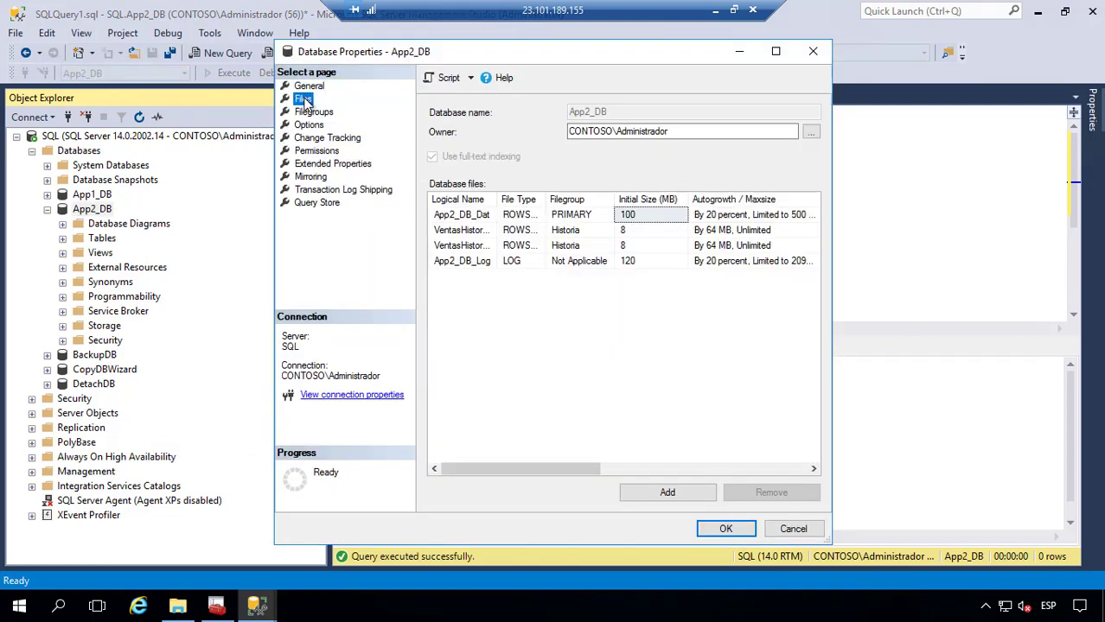
Enlarge the App2_DB properties window and examine the filegroup, initial size, autogrowth and path of the two Historia files.
{"action": "left_click", "coordinate": [775, 52]}
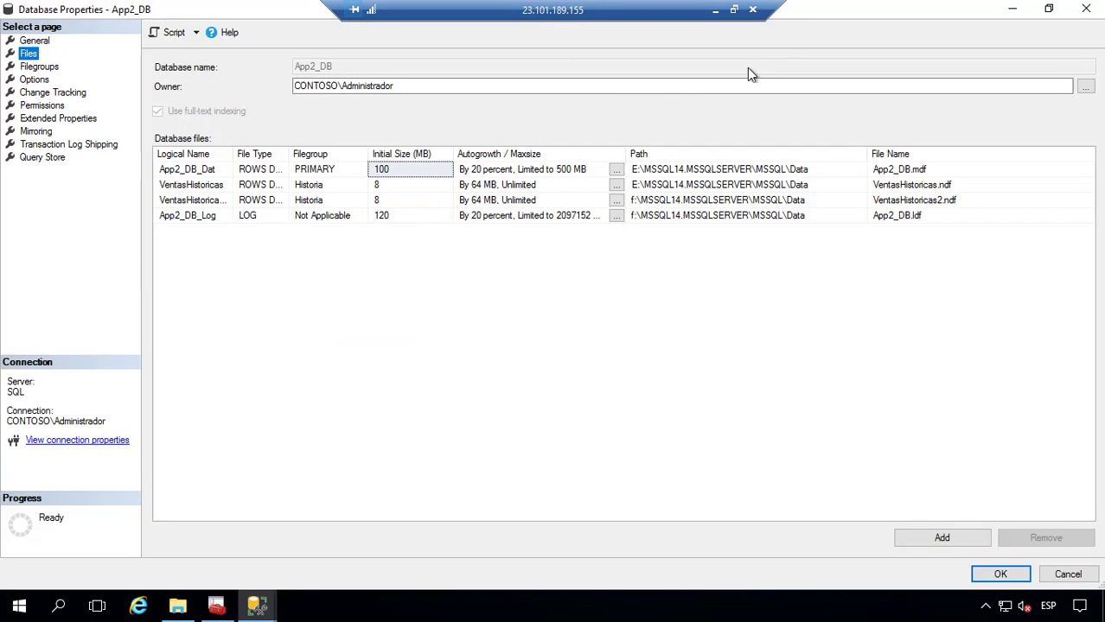
{"action": "left_click", "coordinate": [224, 185]}
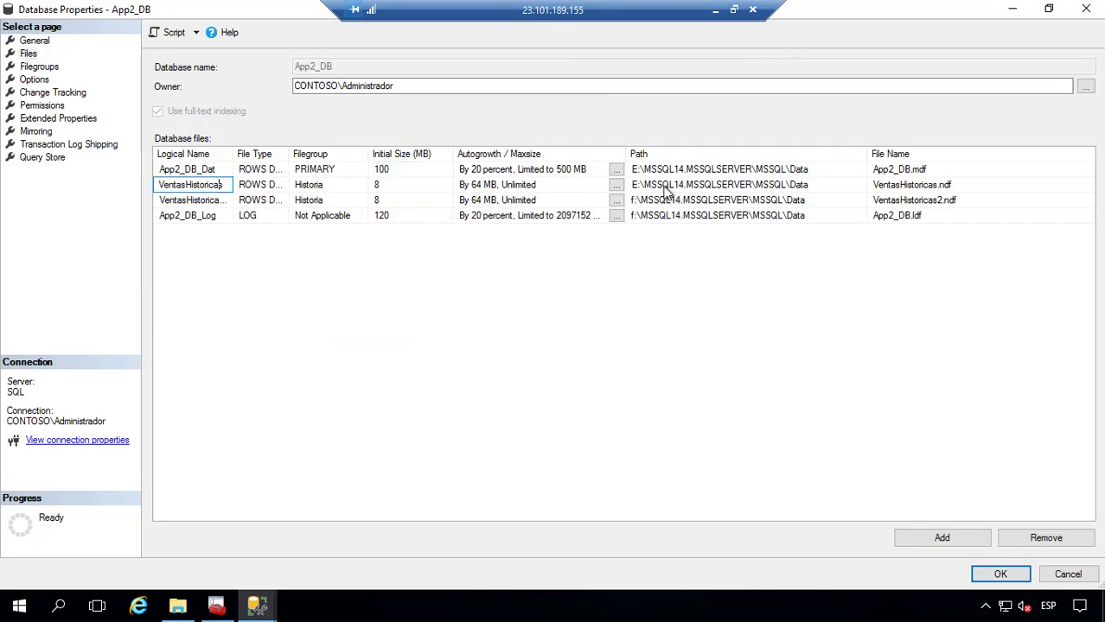
{"action": "left_click", "coordinate": [667, 185]}
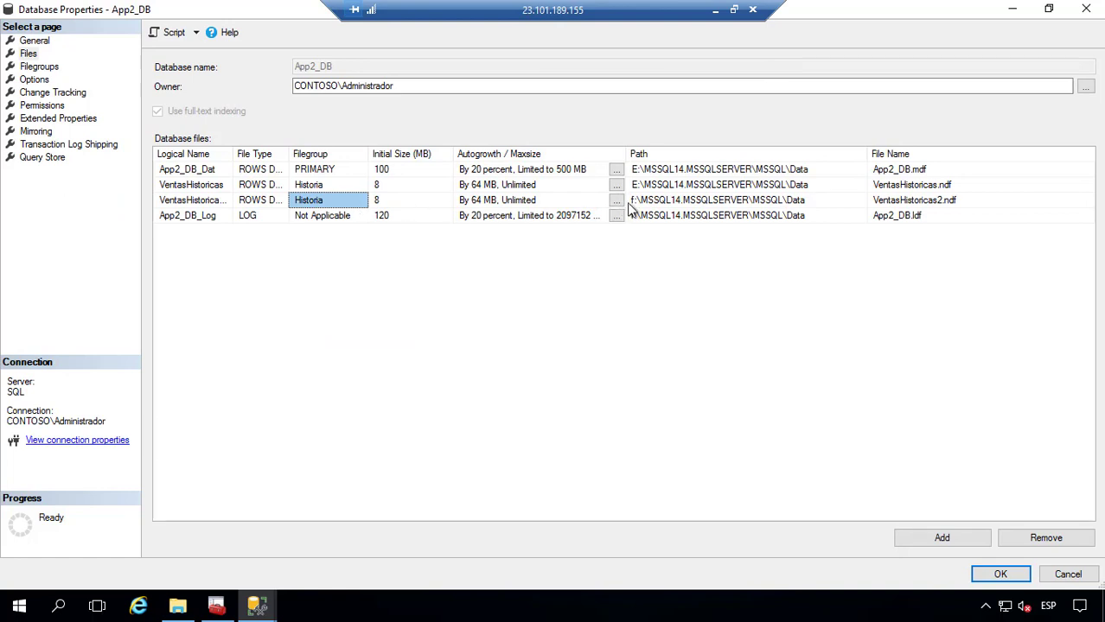
{"action": "left_click", "coordinate": [660, 204]}
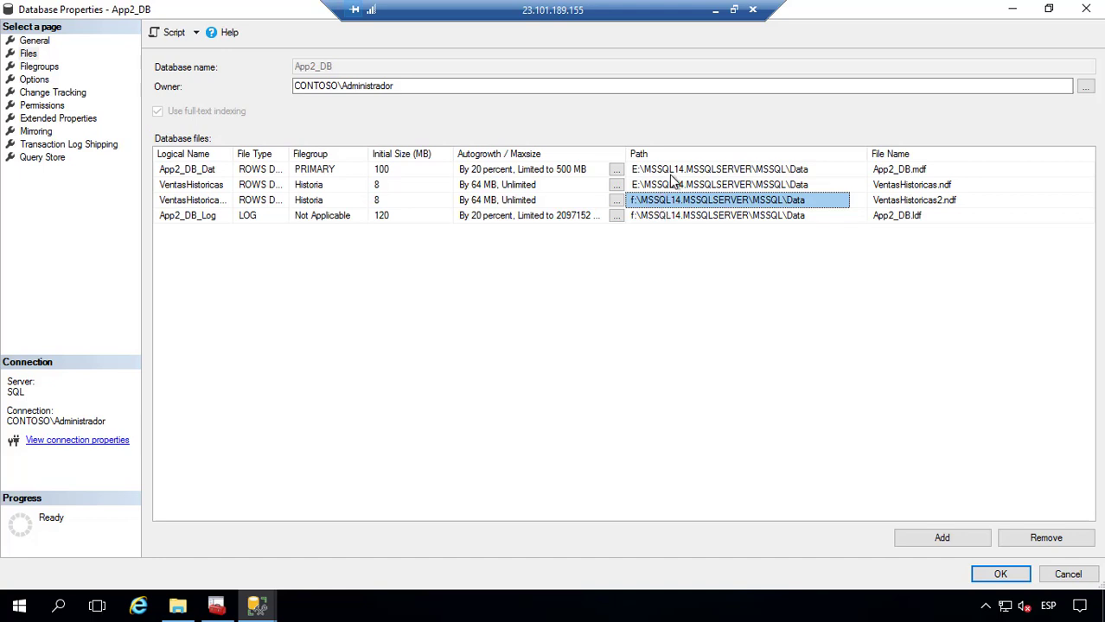
{"action": "left_click", "coordinate": [671, 183]}
{"action": "left_click", "coordinate": [199, 187]}
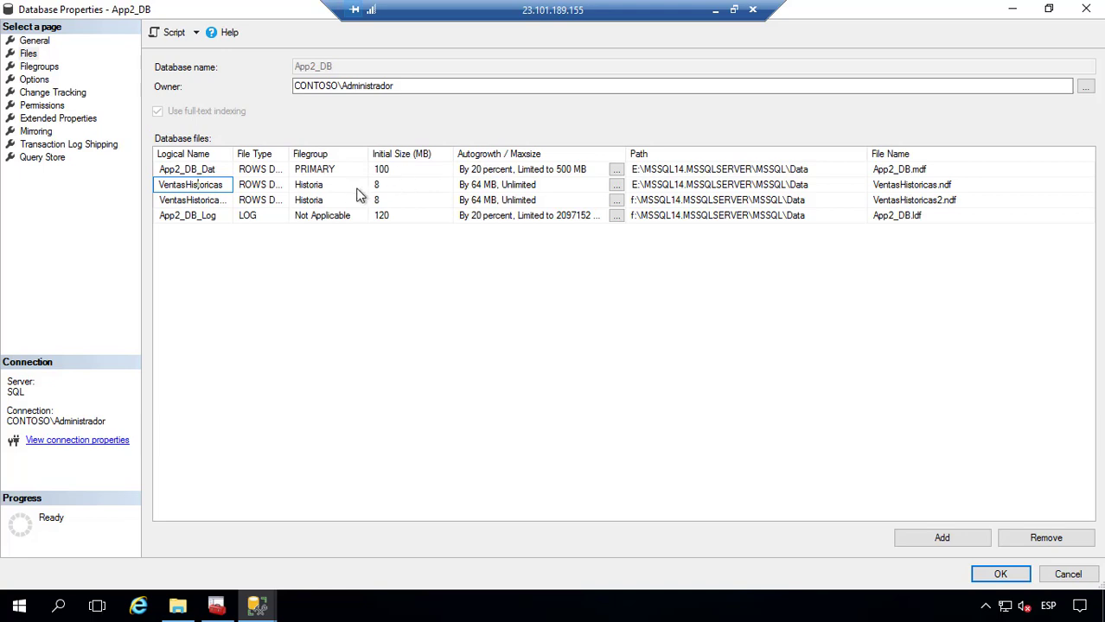
{"action": "left_click", "coordinate": [389, 185]}
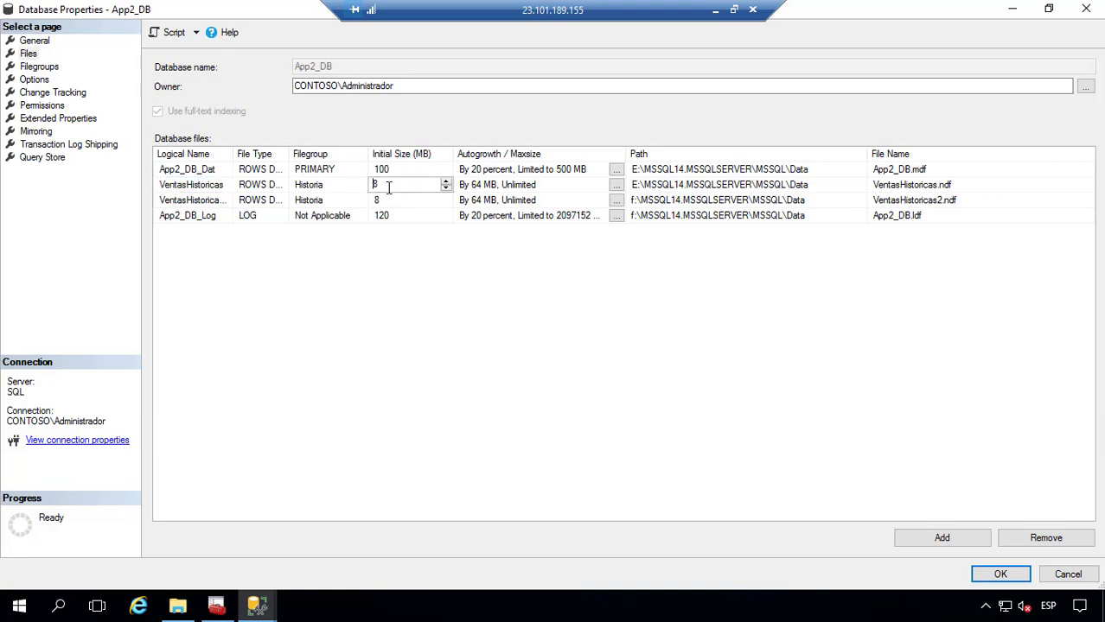
{"action": "left_click", "coordinate": [345, 188]}
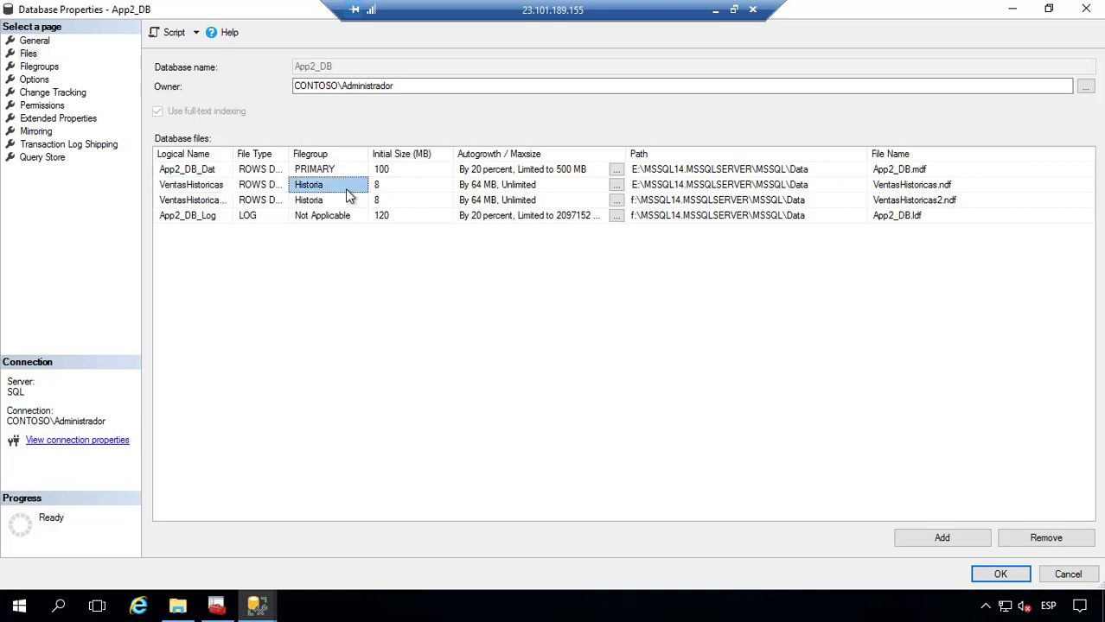
{"action": "left_click", "coordinate": [399, 184]}
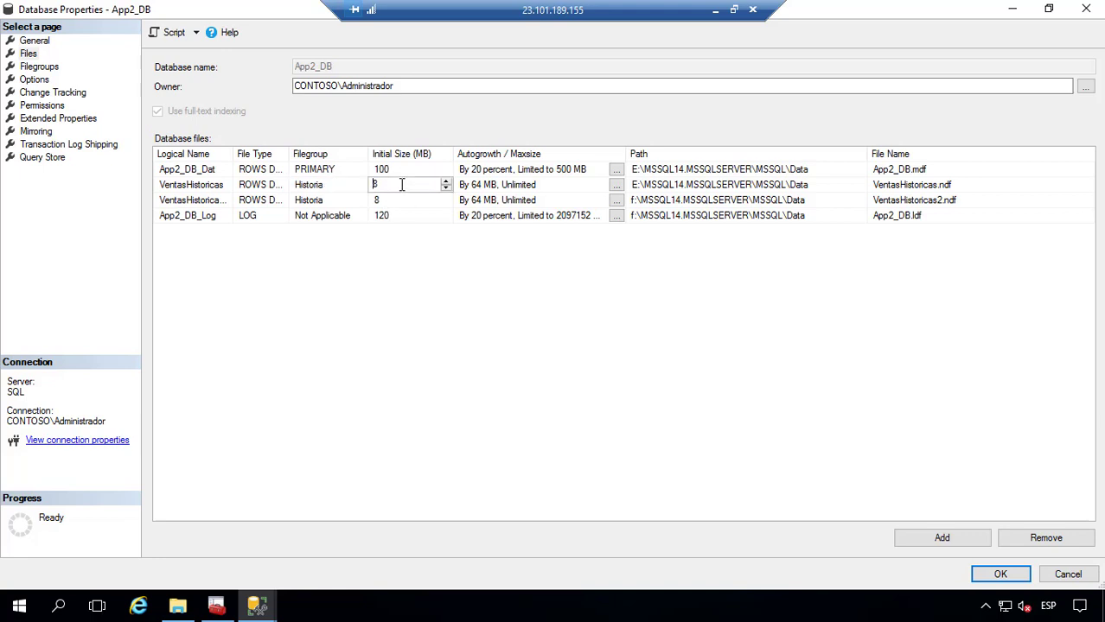
{"action": "left_click", "coordinate": [311, 190]}
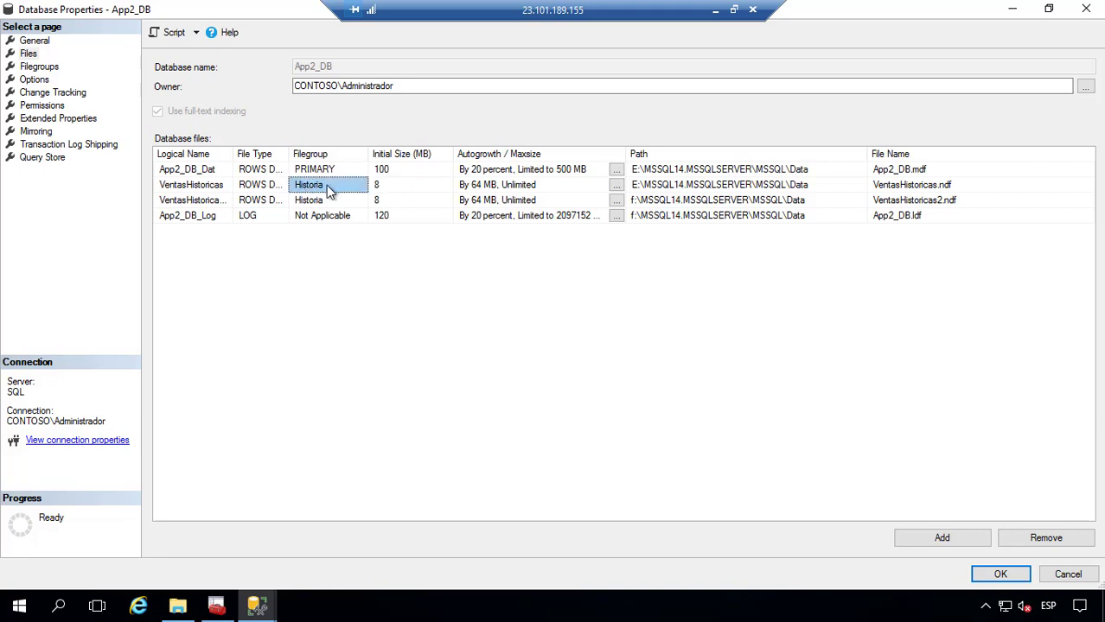
{"action": "left_click", "coordinate": [489, 190]}
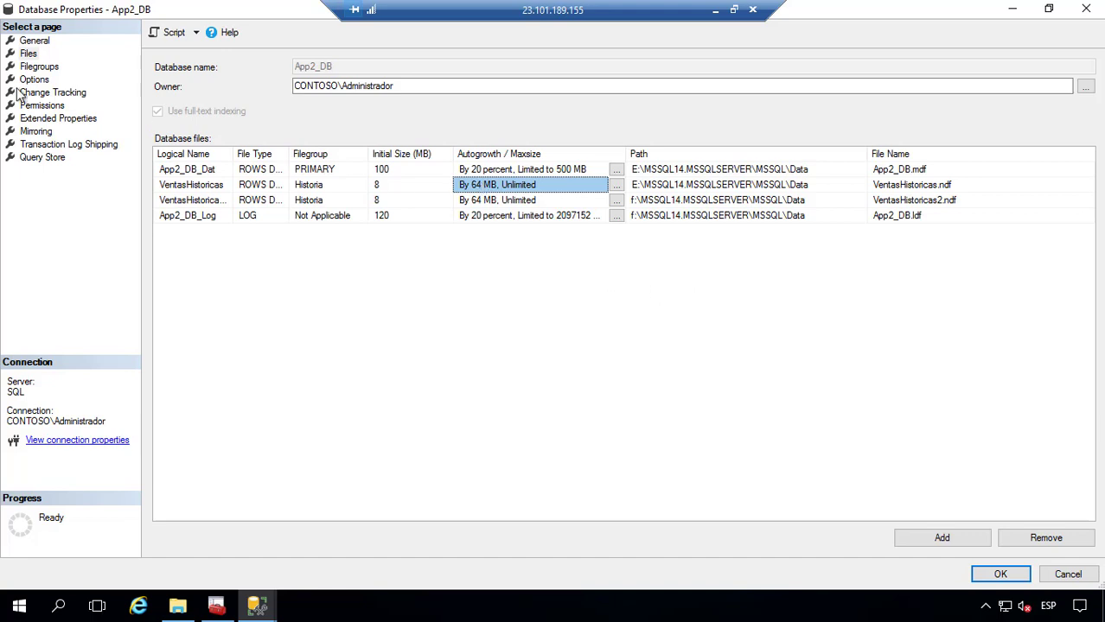
Make Historia the default filegroup of App2_DB and save the database properties.
{"action": "left_click", "coordinate": [54, 67]}
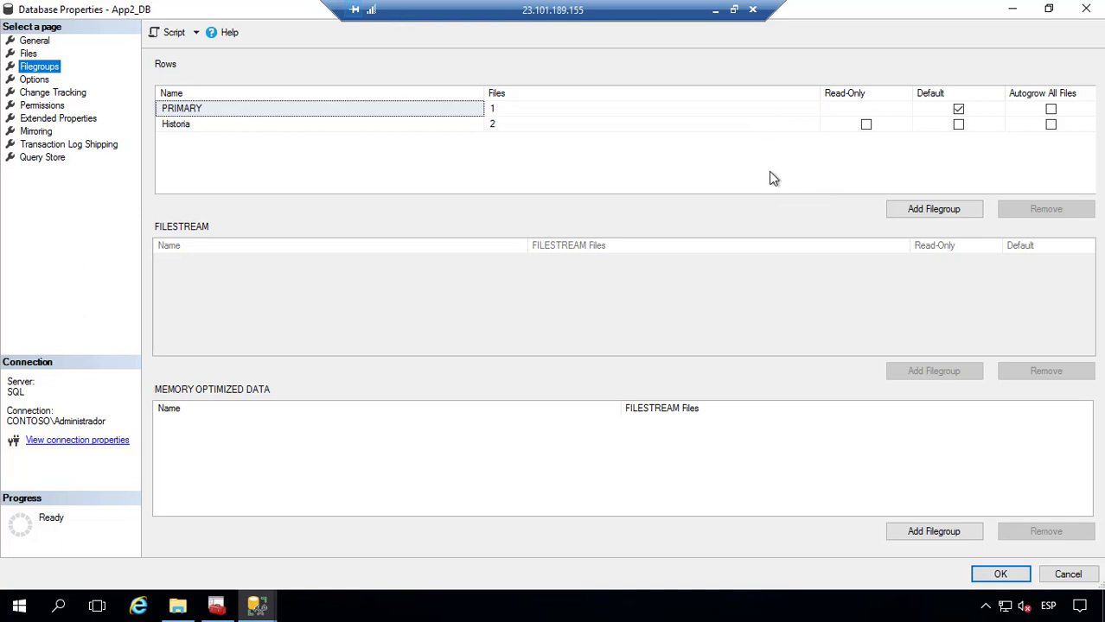
{"action": "left_click", "coordinate": [958, 124]}
{"action": "left_click", "coordinate": [1000, 575]}
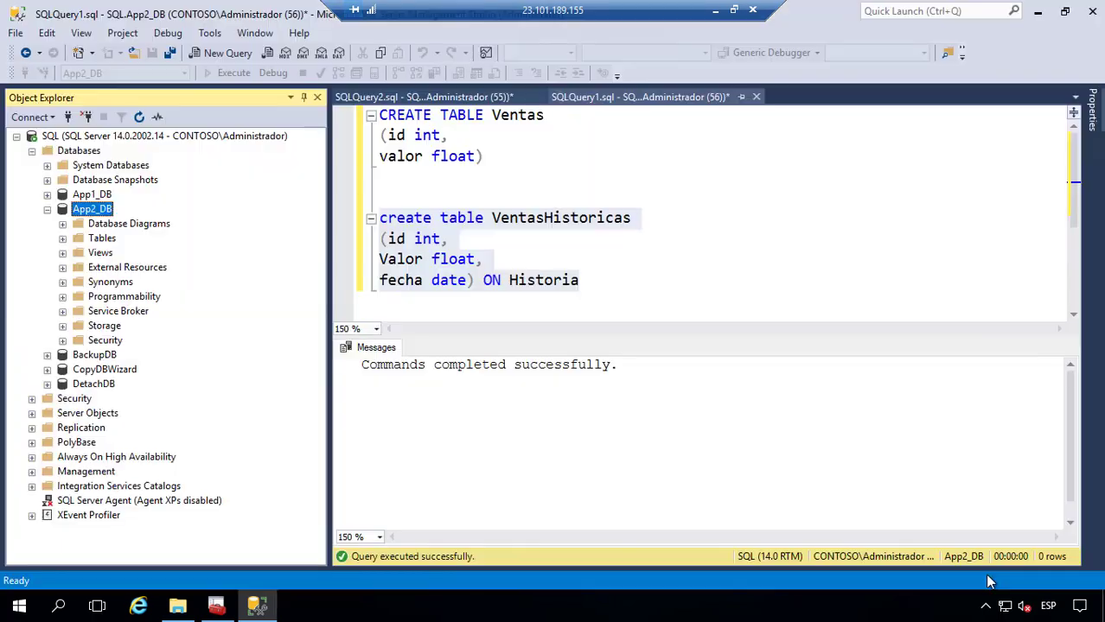
Add a create table empleado statement with empty parentheses below the VentasHistoricas statement.
{"action": "left_click", "coordinate": [501, 166]}
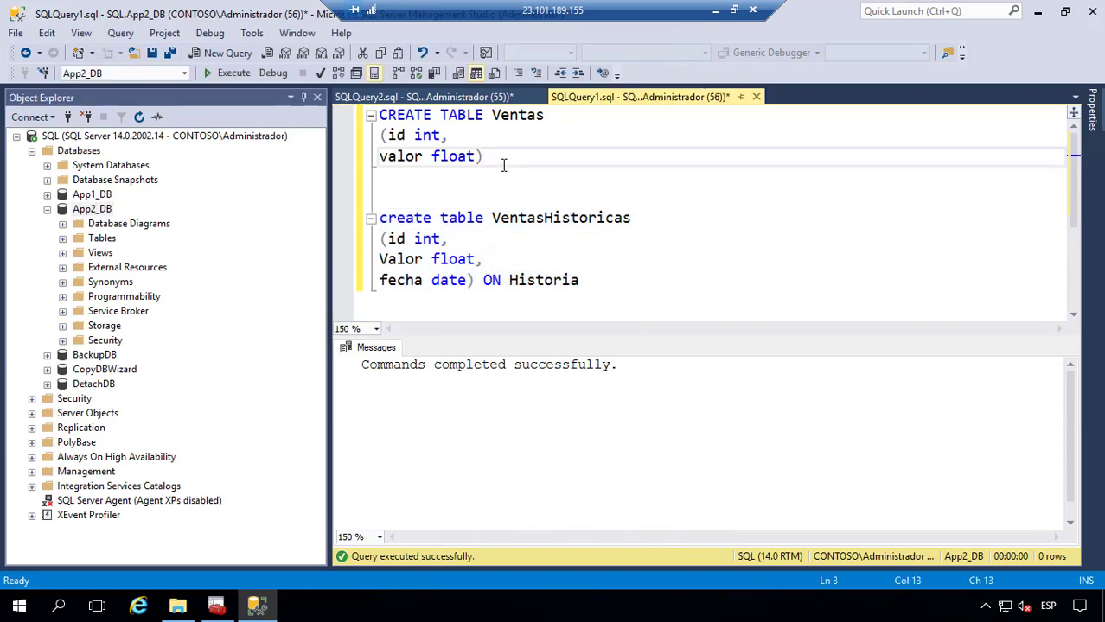
{"action": "left_click", "coordinate": [610, 283]}
{"action": "key", "text": "Return"}
{"action": "key", "text": "Return"}
{"action": "type", "text": "create tab"}
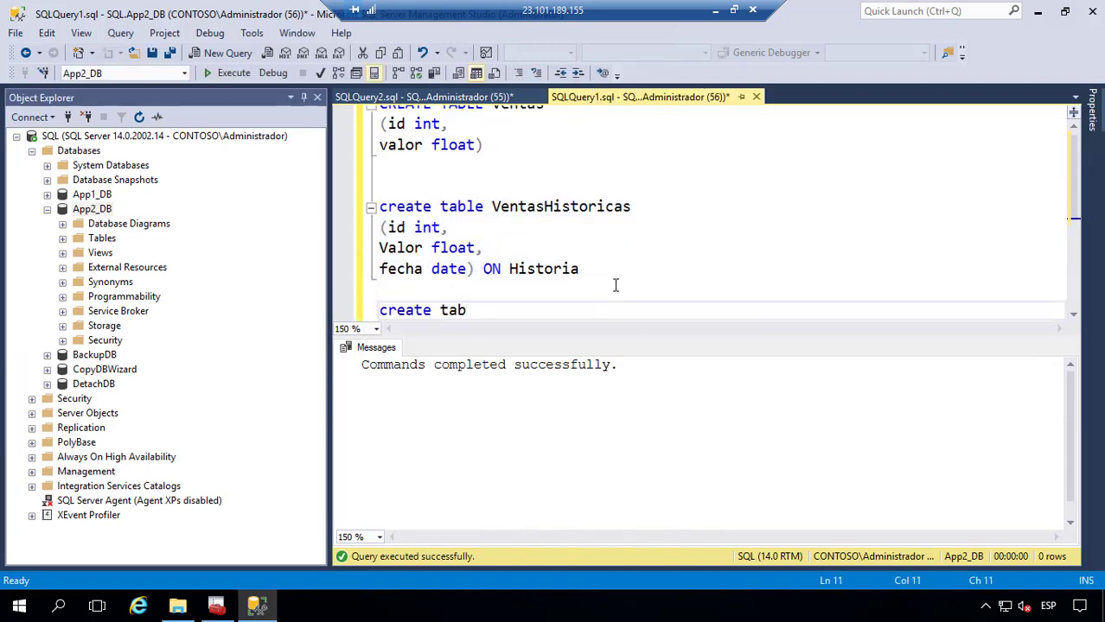
{"action": "type", "text": "le empleado"}
{"action": "key", "text": "Return"}
{"action": "type", "text": "()"}
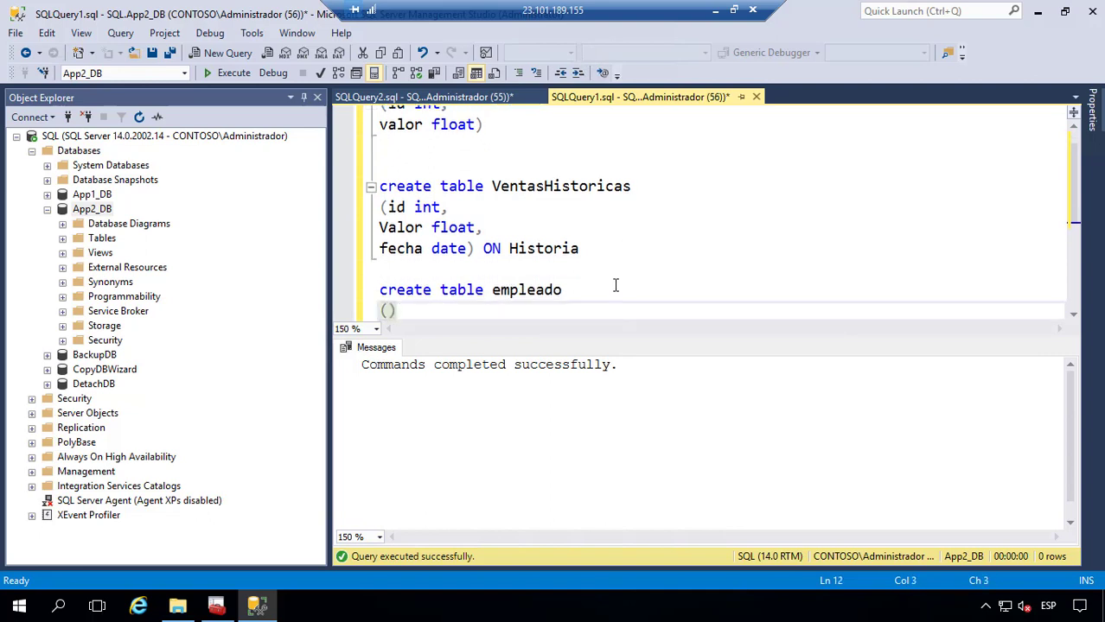
Define the empleado columns as id int and nombre varchar(200).
{"action": "key", "text": "Left"}
{"action": "type", "text": "id int,"}
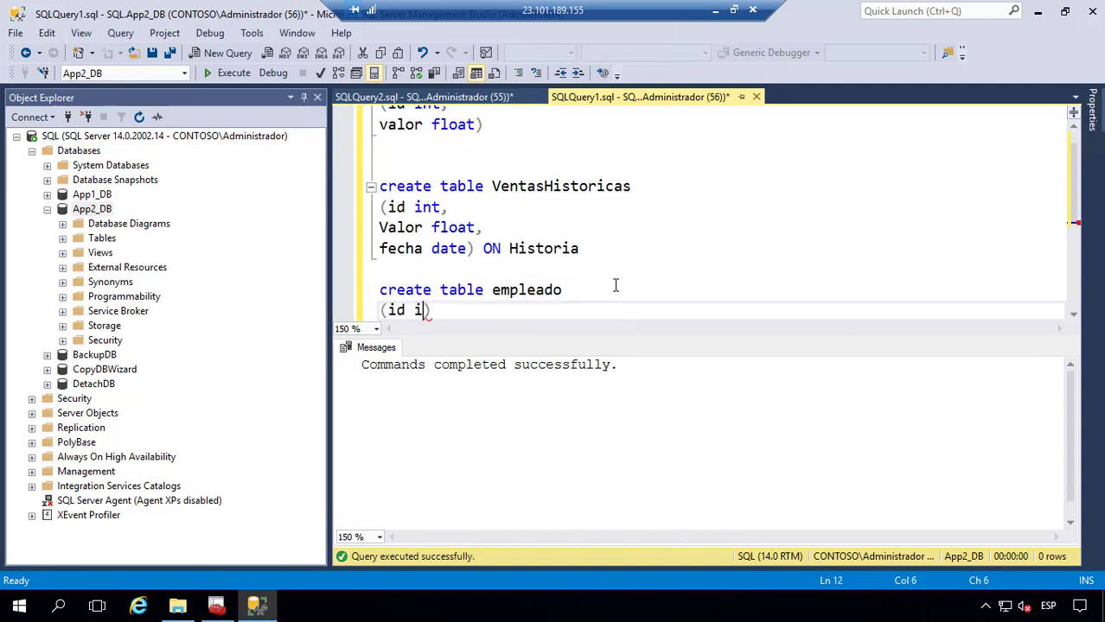
{"action": "key", "text": "Return"}
{"action": "type", "text": "nombre varchar("}
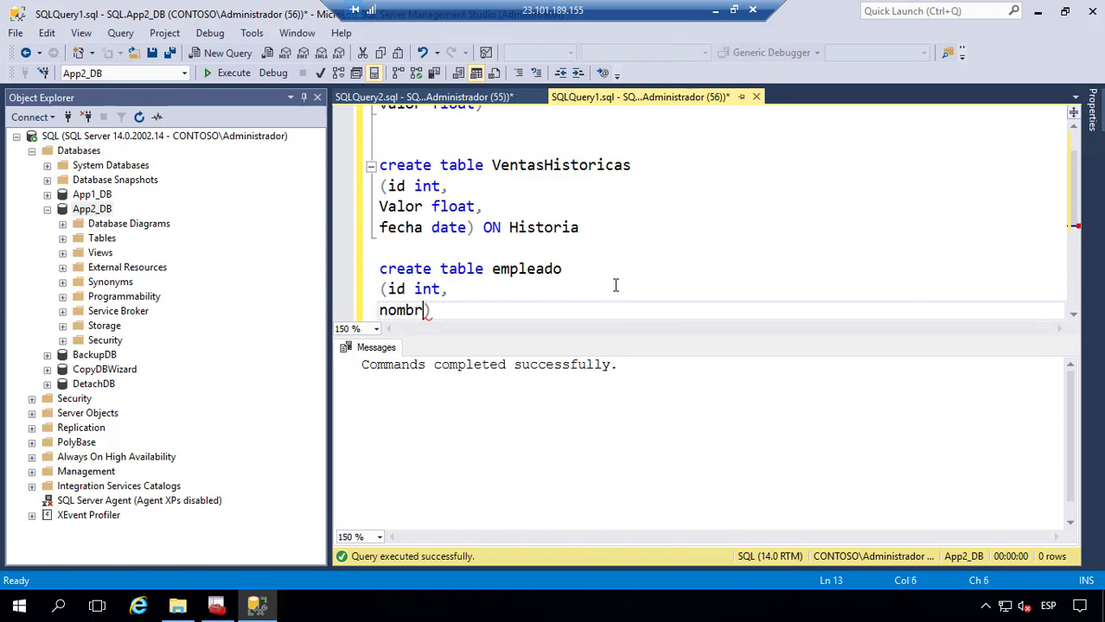
{"action": "type", "text": ")200"}
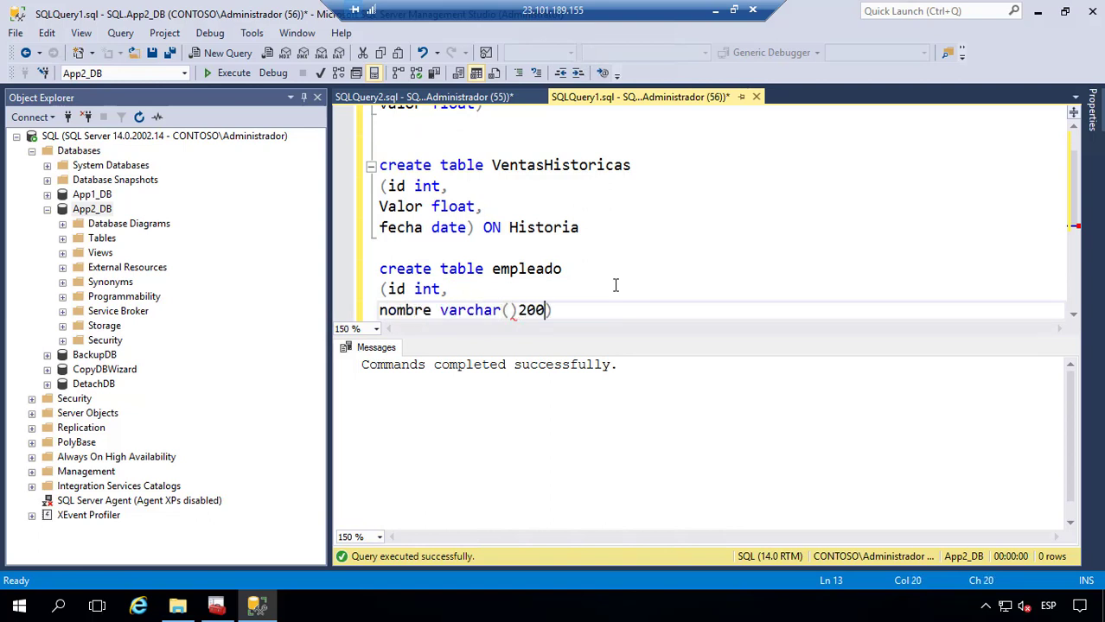
{"action": "key", "text": "BackSpace"}
{"action": "key", "text": "BackSpace"}
{"action": "key", "text": "BackSpace"}
{"action": "type", "text": "200"}
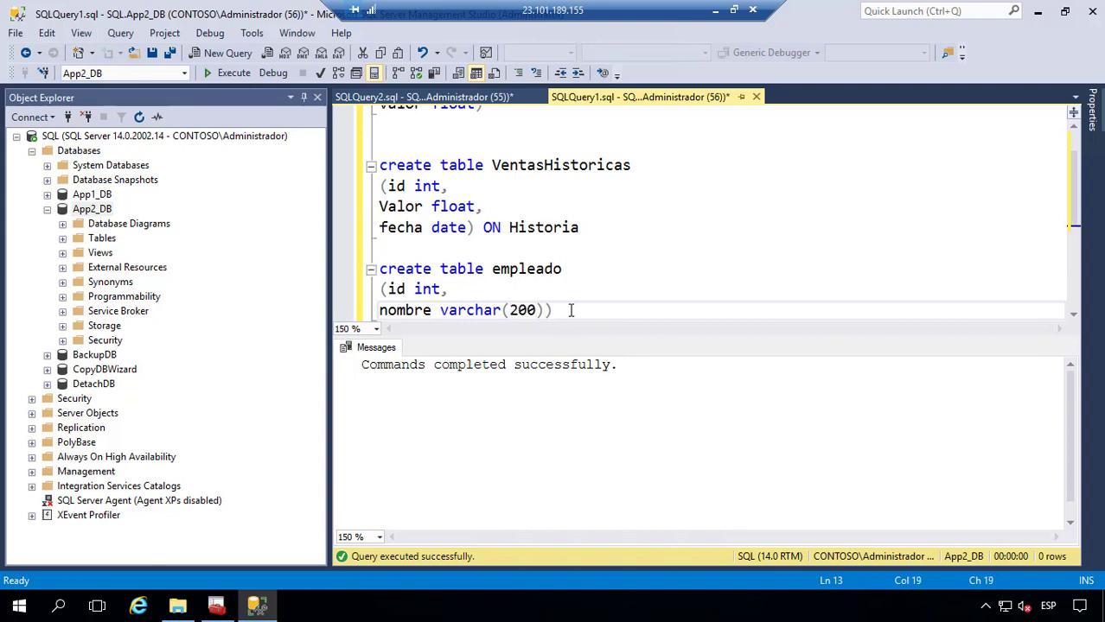
Execute only the create table empleado statement, without specifying a filegroup.
{"action": "left_click_drag", "start_coordinate": [572, 309], "coordinate": [378, 266]}
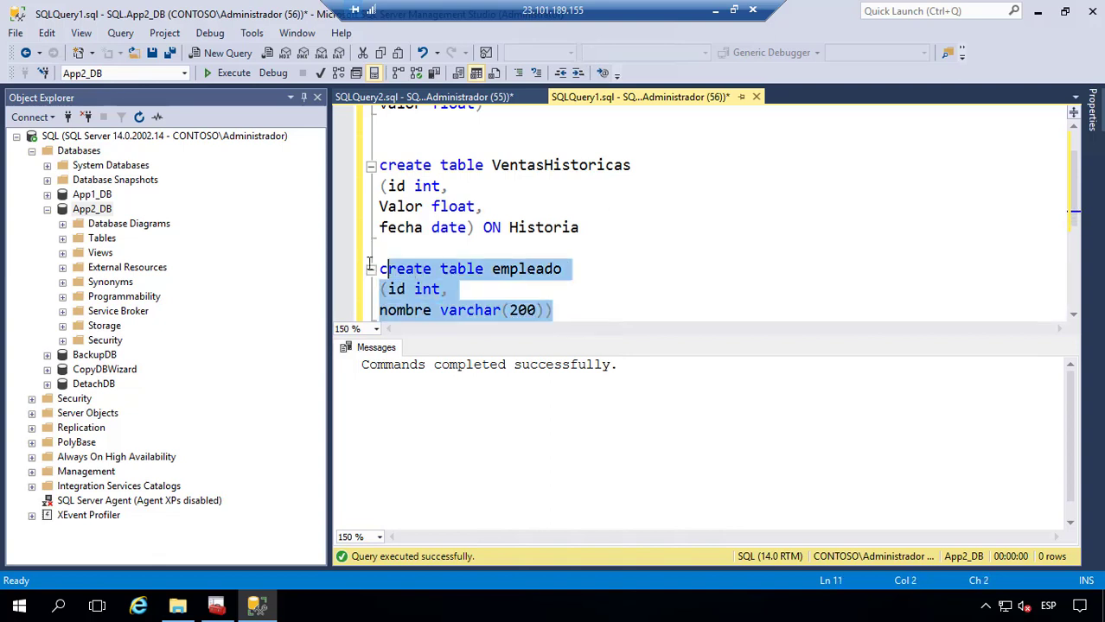
{"action": "left_click", "coordinate": [241, 76]}
{"action": "scroll", "coordinate": [596, 252], "scroll_direction": "up", "scroll_amount": 1}
{"action": "scroll", "coordinate": [597, 251], "scroll_direction": "down", "scroll_amount": 1}
{"action": "scroll", "coordinate": [596, 252], "scroll_direction": "up", "scroll_amount": 1}
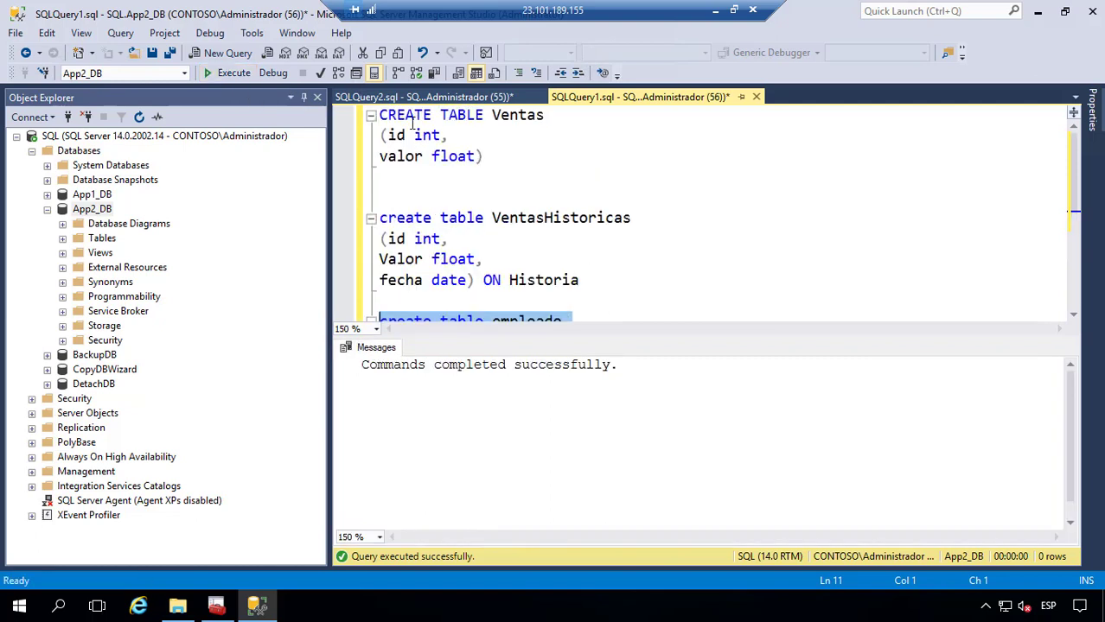
Switch to the filegroup listing query, execute it again and check which filegroup stores the empleado table.
{"action": "left_click", "coordinate": [413, 118]}
{"action": "left_click", "coordinate": [488, 153]}
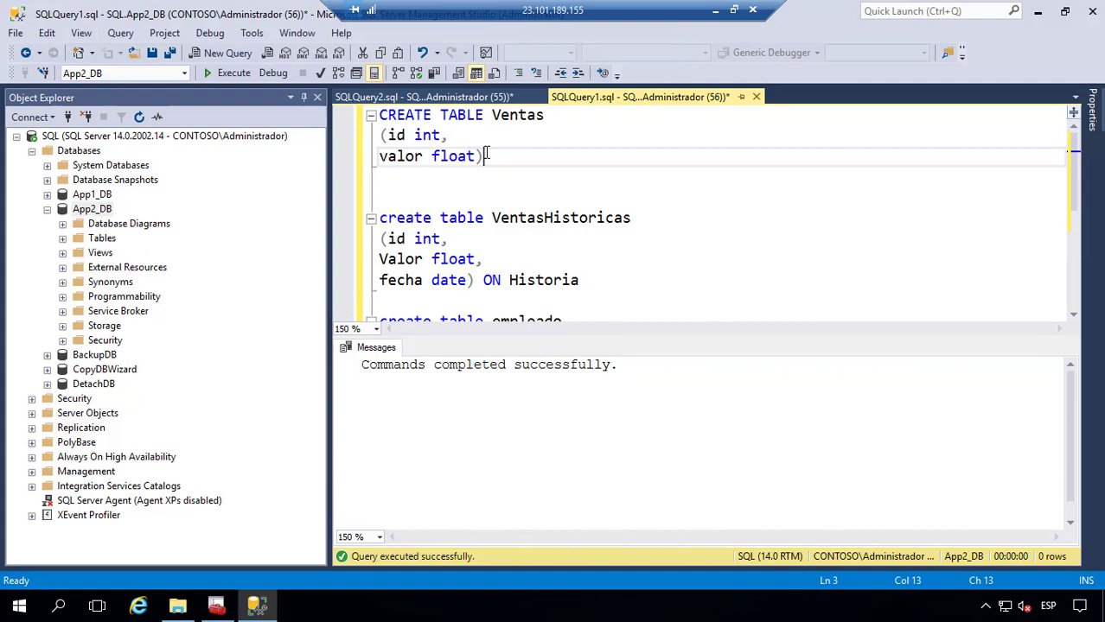
{"action": "left_click", "coordinate": [497, 98]}
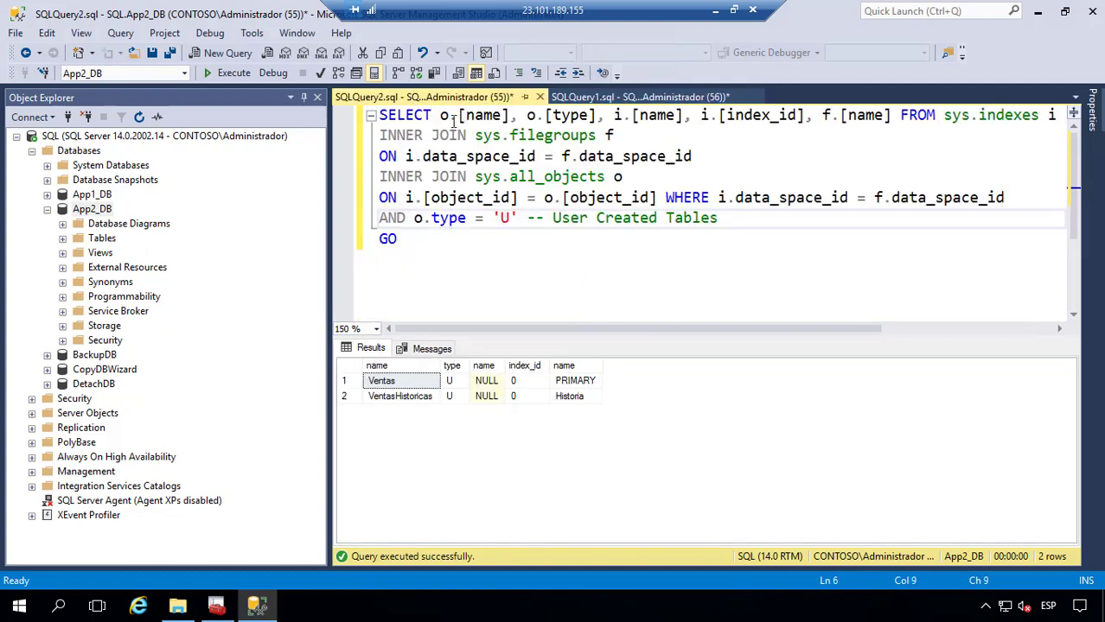
{"action": "left_click", "coordinate": [240, 75]}
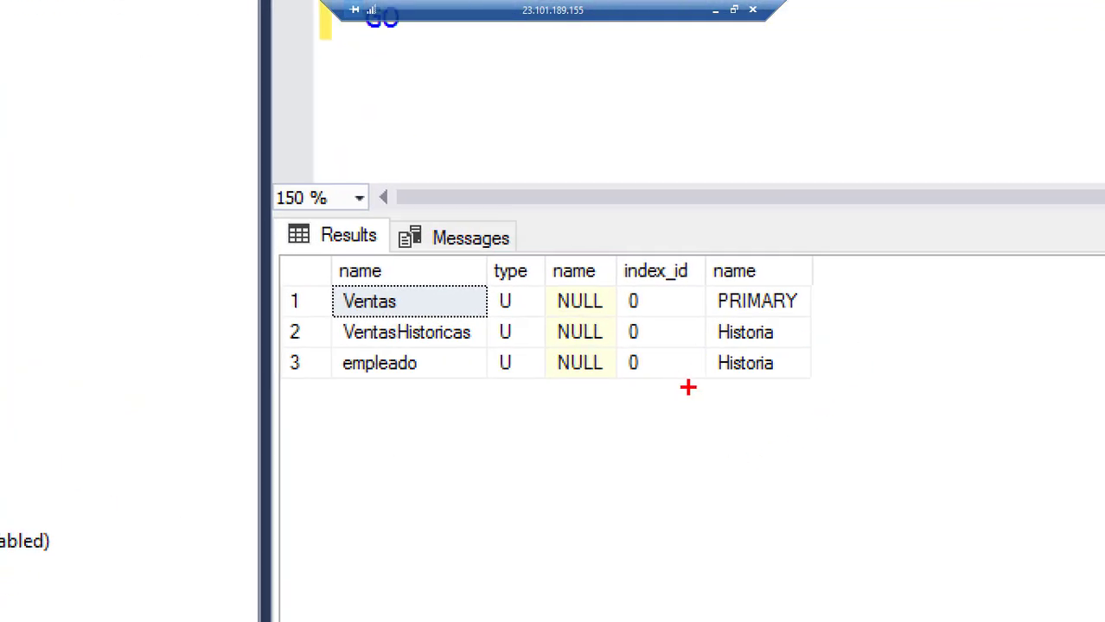
{"action": "left_click_drag", "start_coordinate": [689, 386], "coordinate": [800, 373]}
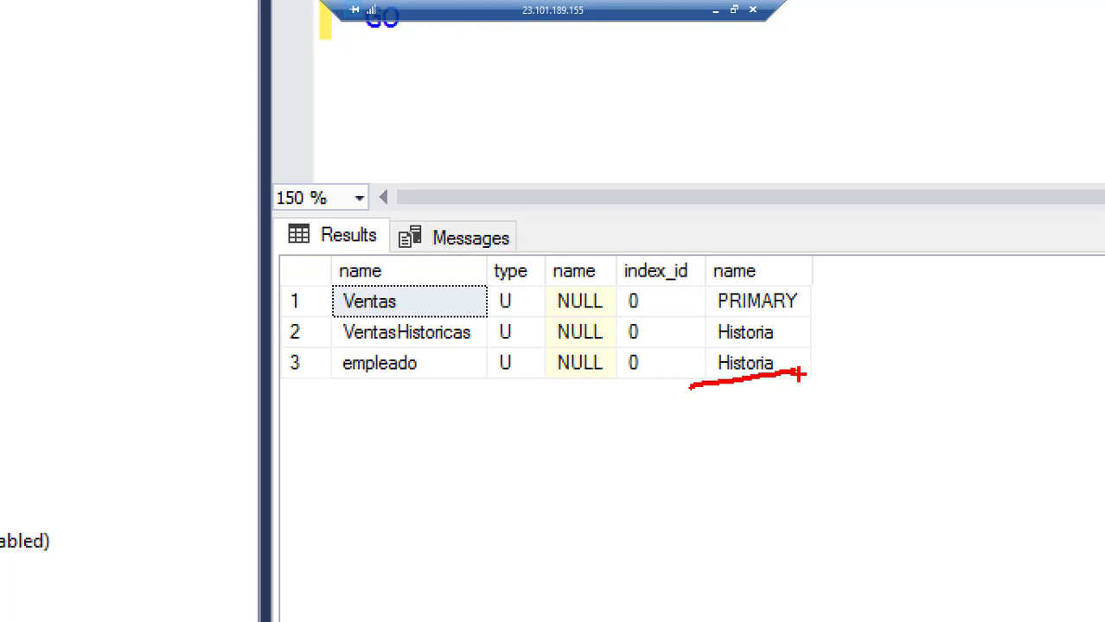